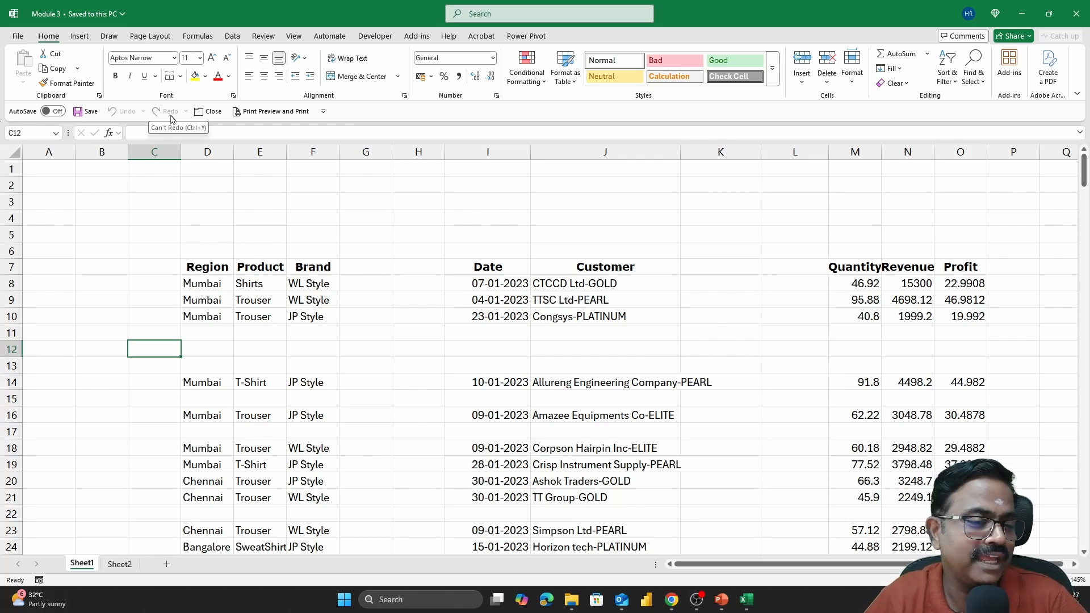
Inspect the Module 3 sheet's layout, open the Module 4 workbook from the Video 3 folder to view its layout, and close Module 4
left_click(313, 153)
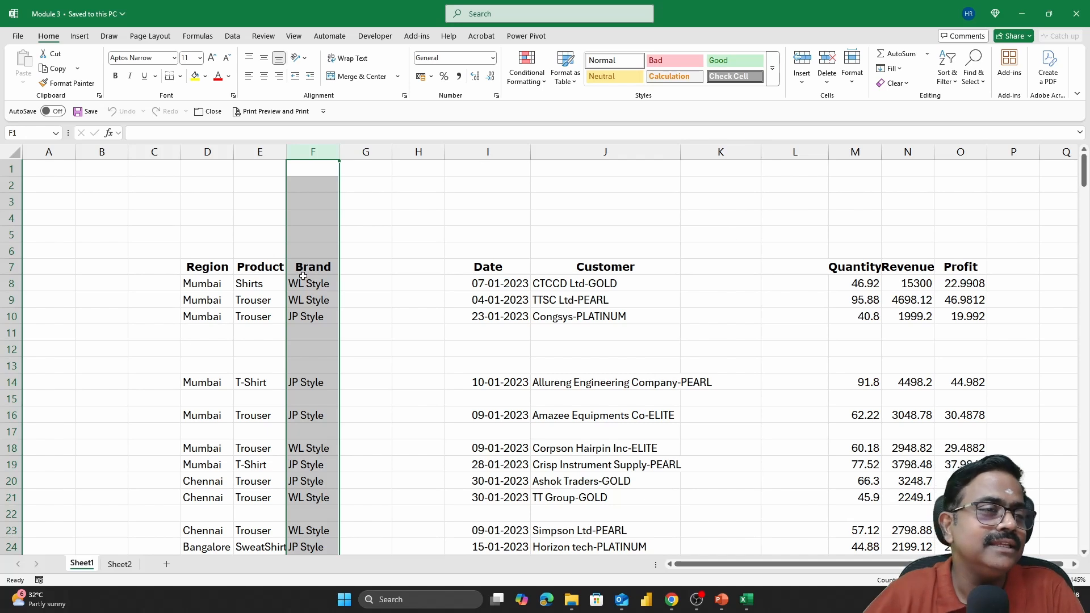
left_click(362, 219)
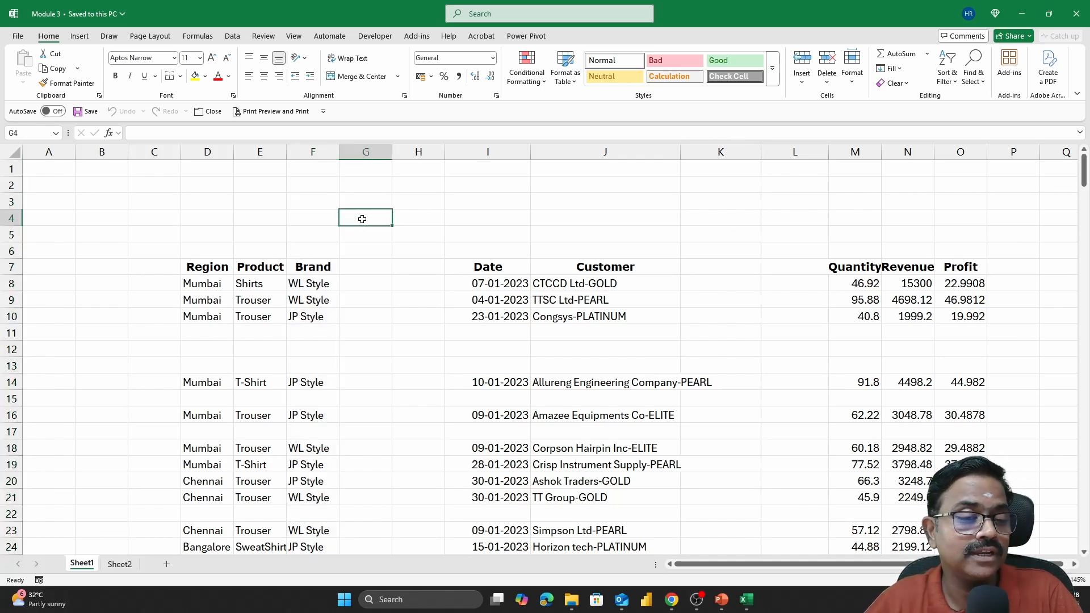
key("alt+Tab")
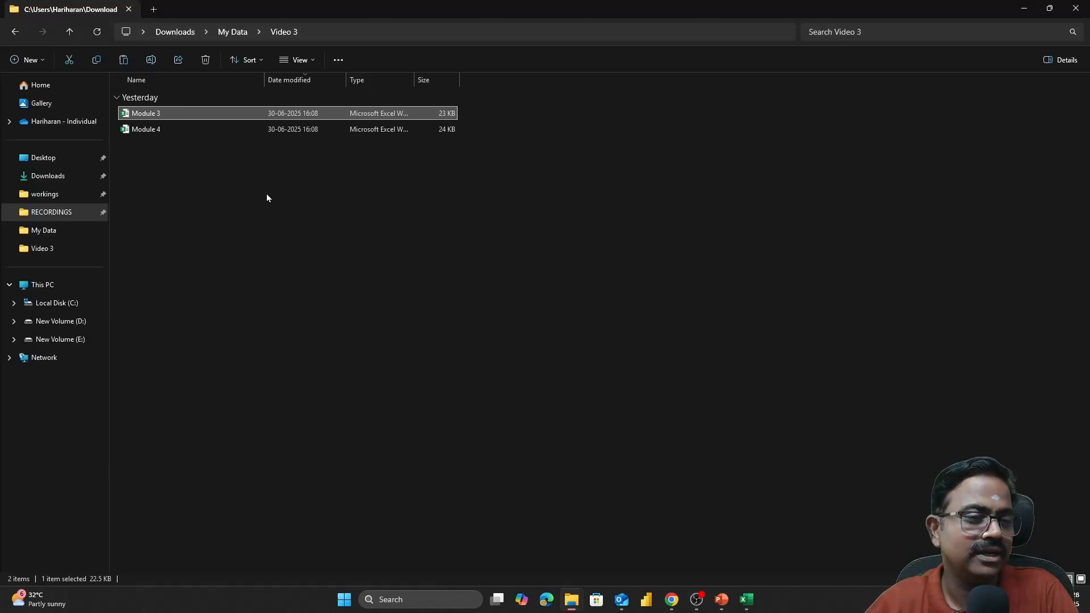
left_click(182, 137)
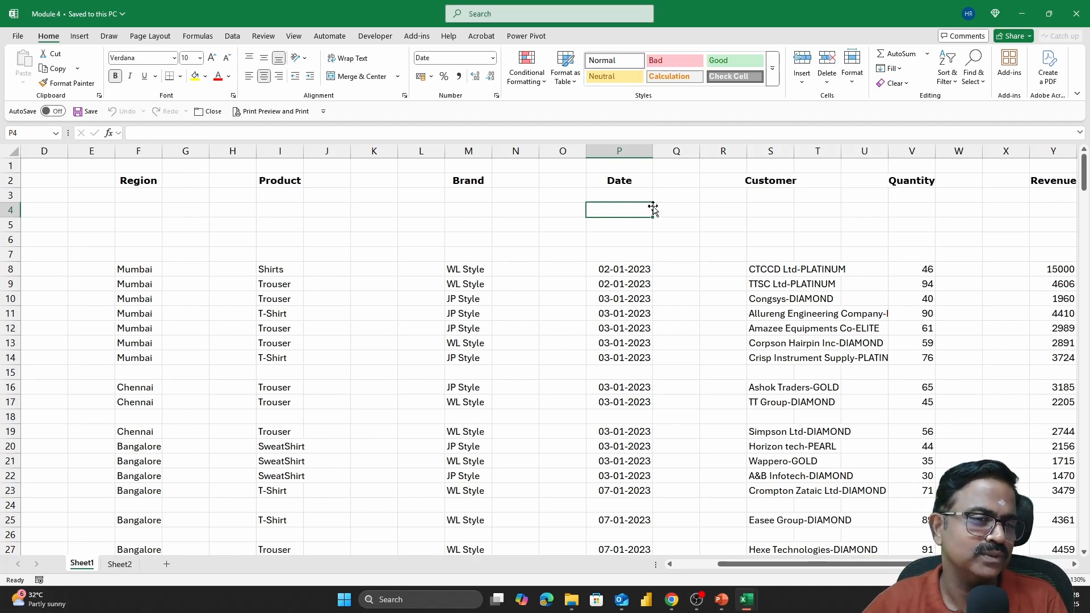
left_click(208, 111)
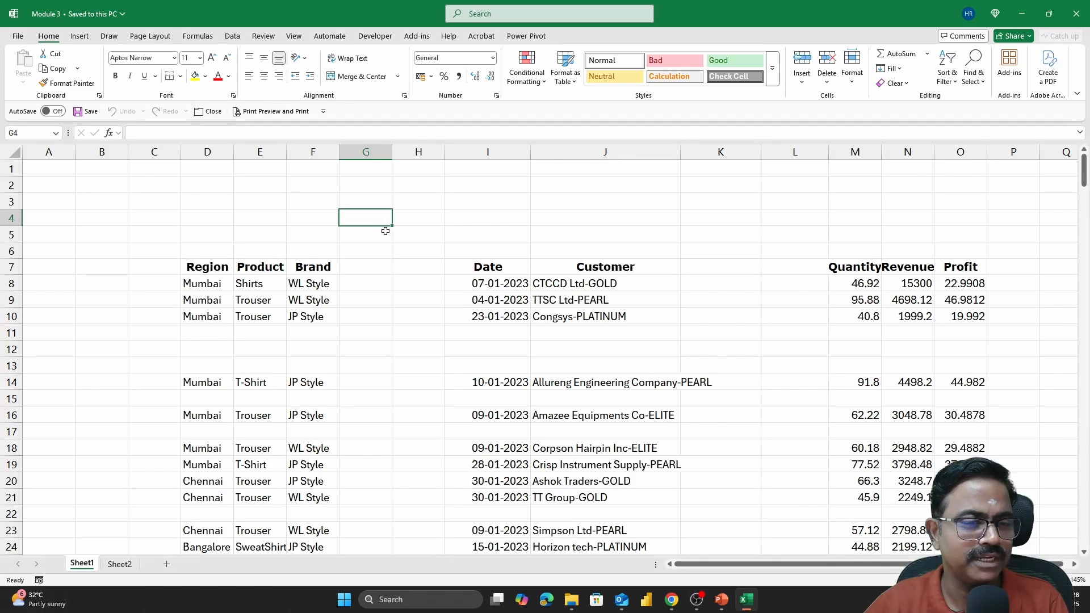
Create a new blank workbook and close the Module 3 workbook
key("ctrl+n")
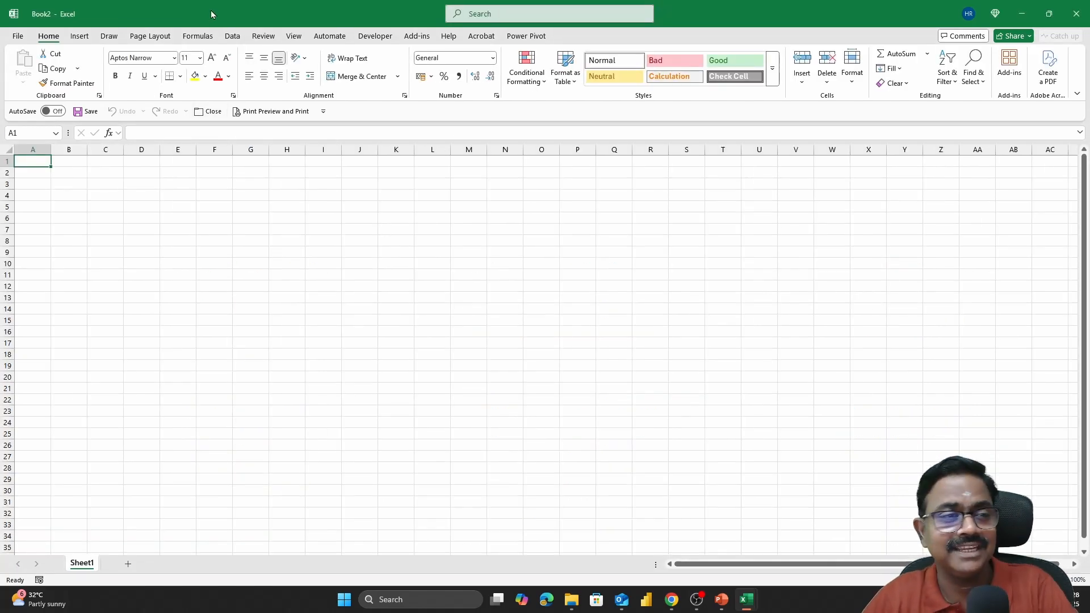
key("ctrl+w")
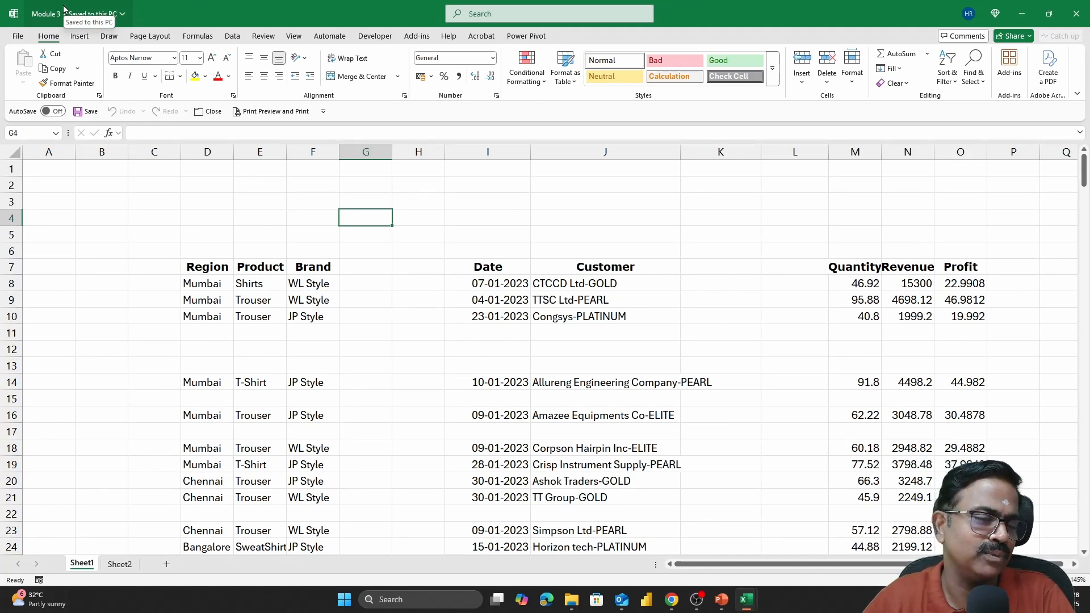
left_click(206, 113)
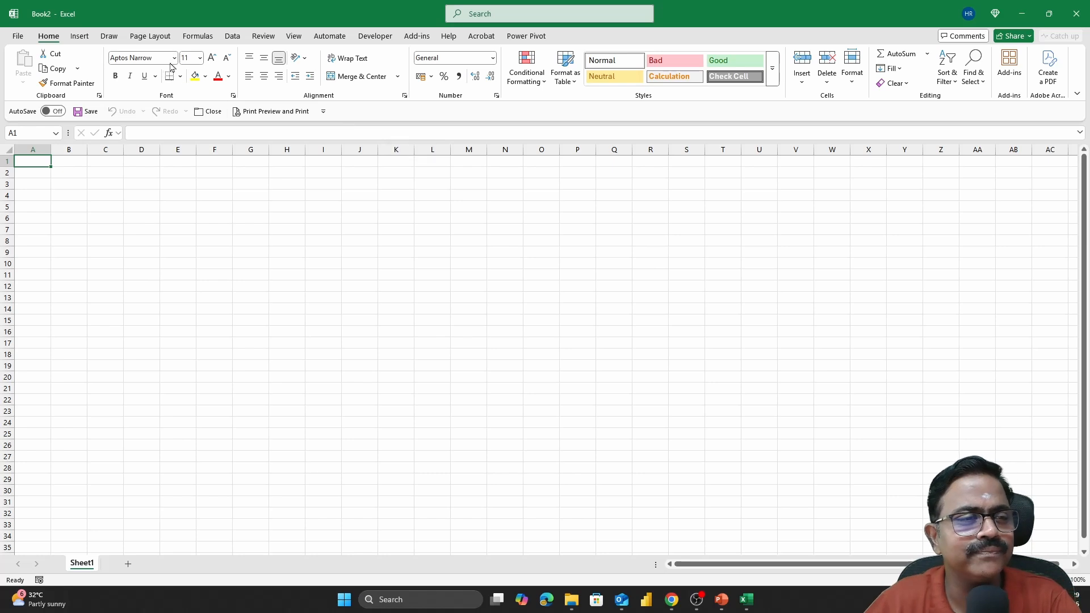
Launch the Power Query Editor from the blank workbook
left_click(231, 39)
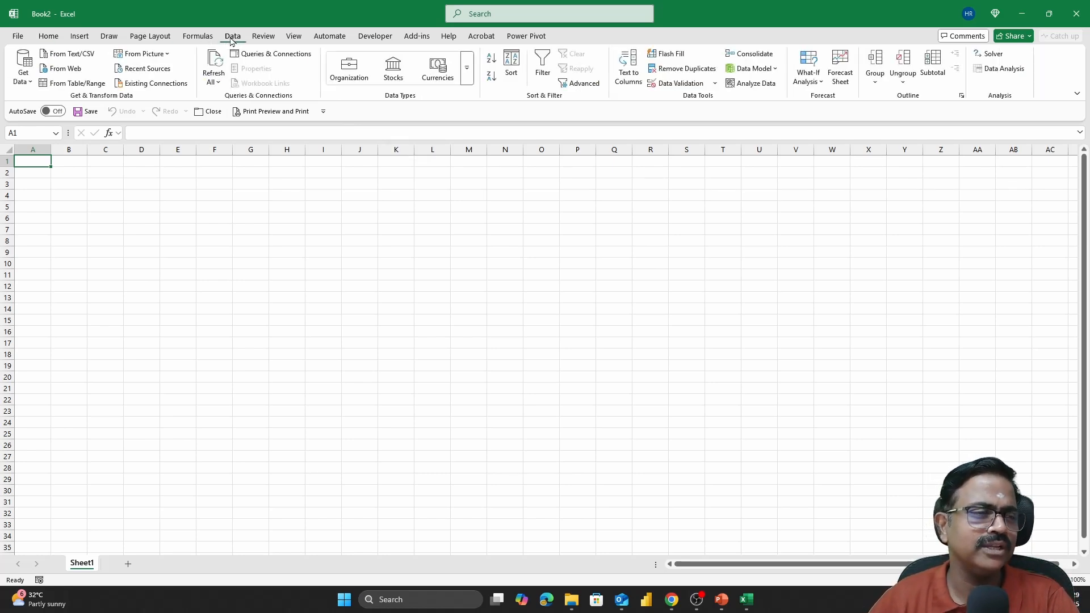
left_click(28, 83)
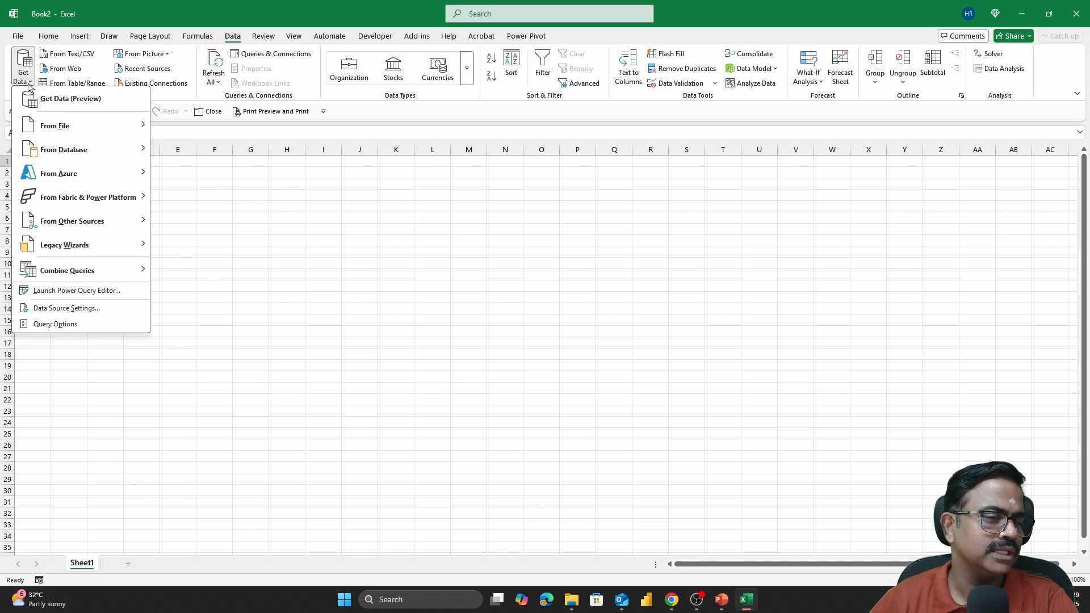
left_click(79, 292)
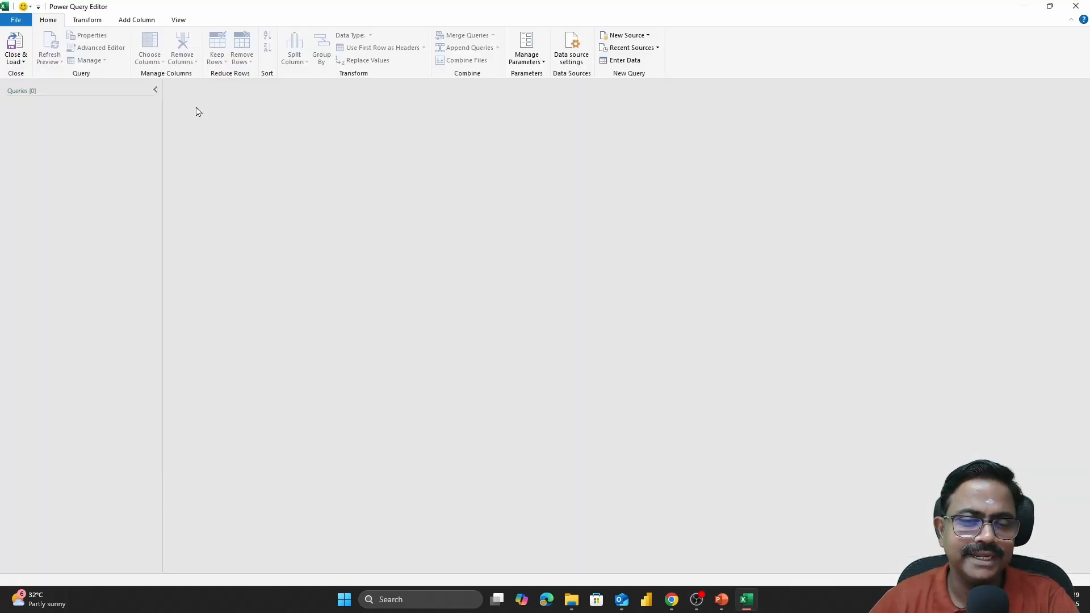
Import Sheet1 of the Module 3 Excel workbook from the Video 3 folder as a new query
left_click(647, 35)
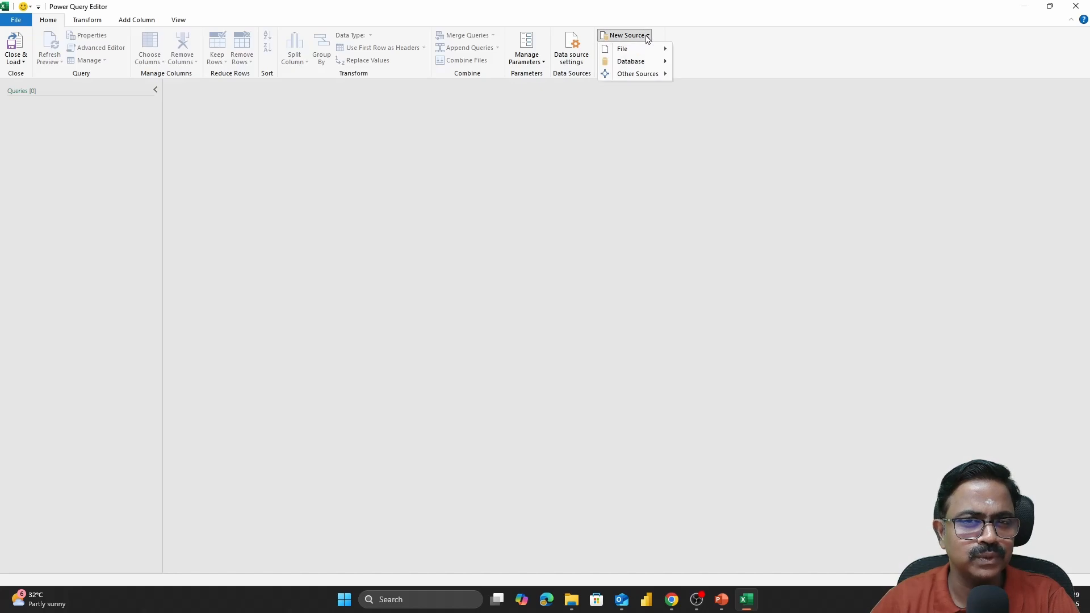
mouse_move(648, 50)
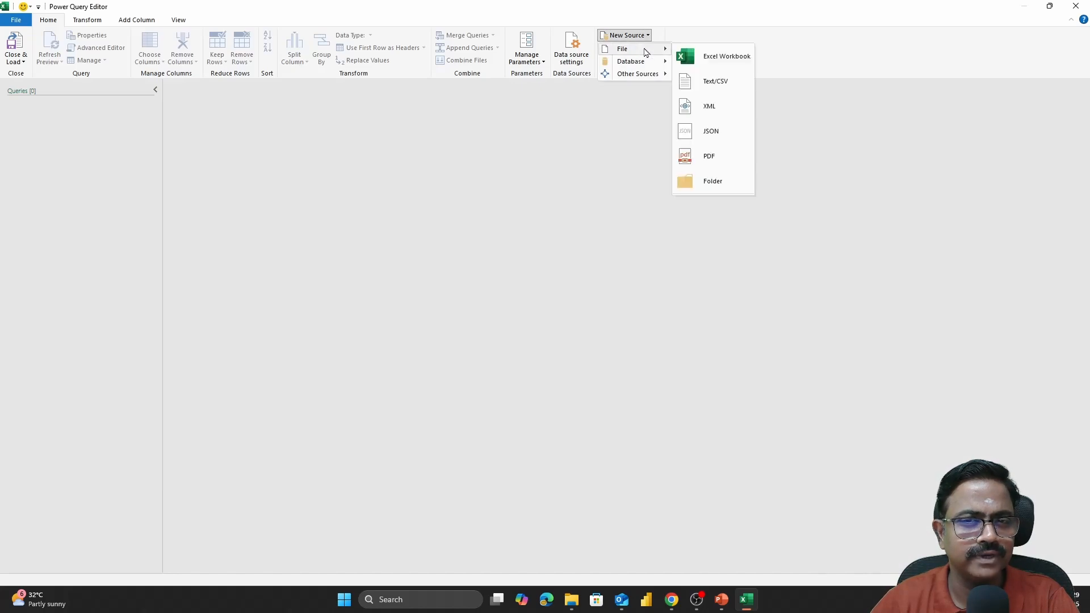
left_click(713, 57)
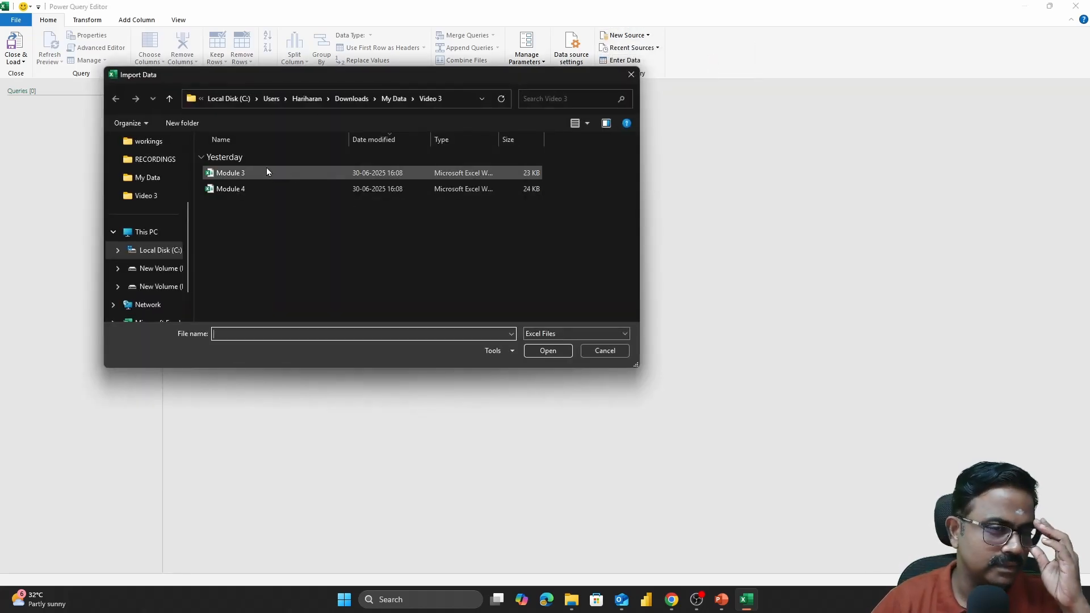
left_click(267, 170)
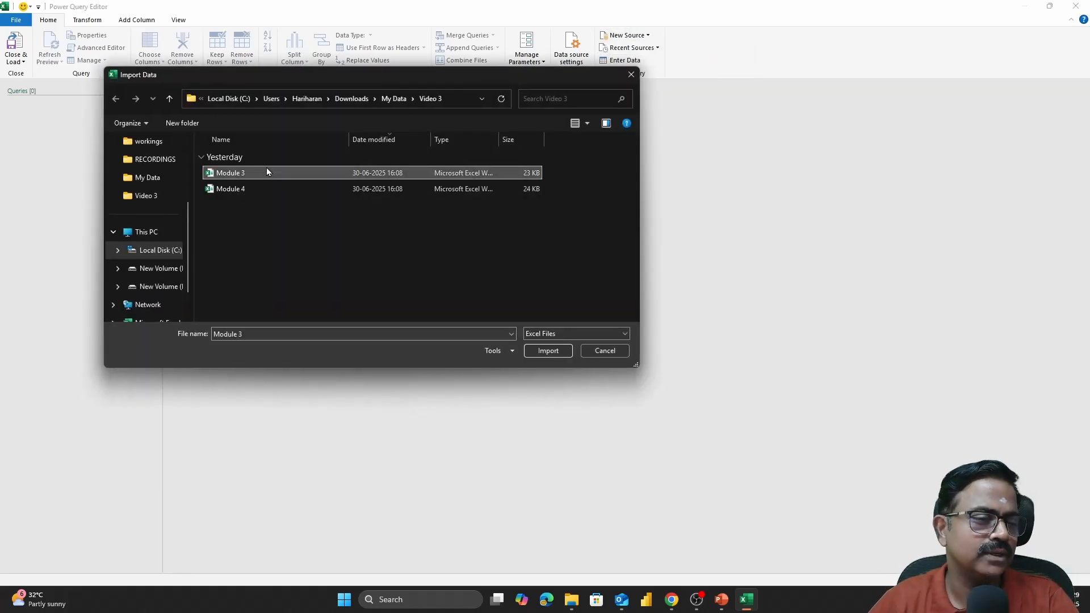
left_click(557, 356)
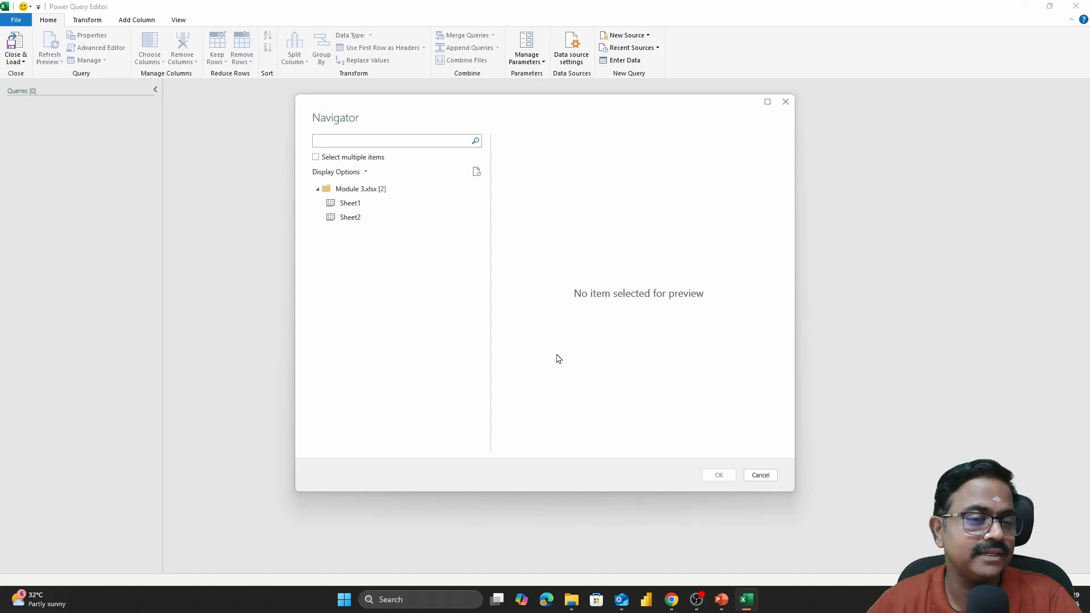
left_click(405, 207)
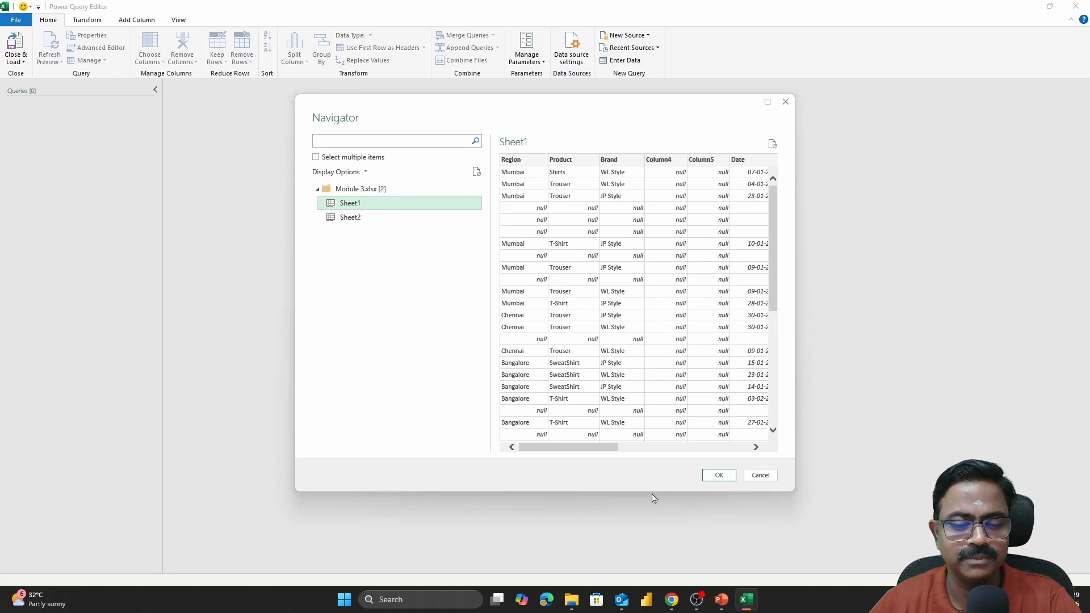
left_click(725, 475)
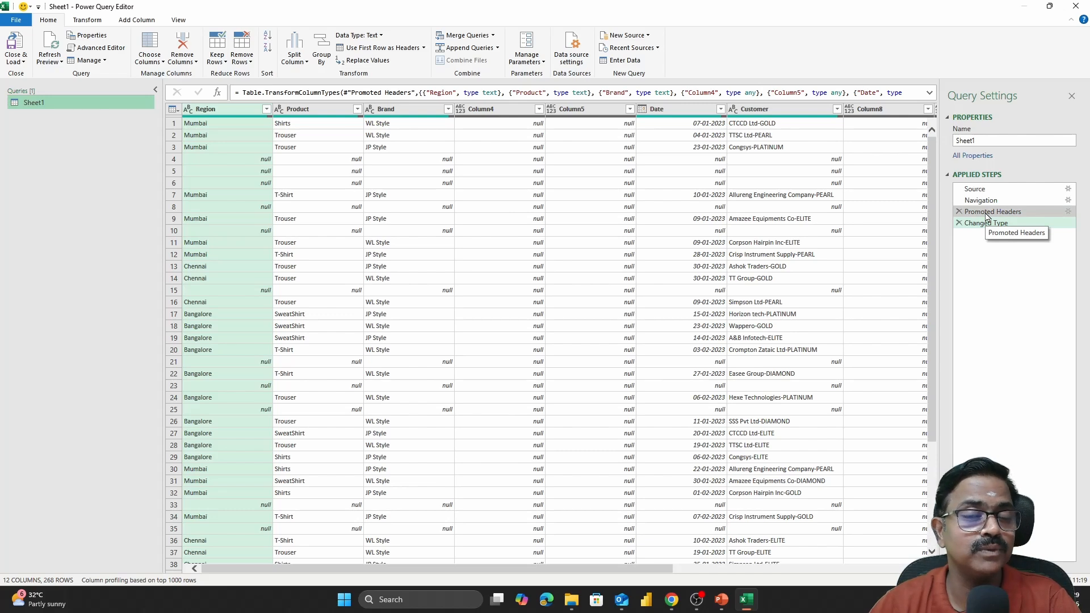
Delete the automatic Changed Type and Promoted Headers steps, and promote the first row to headers manually without the added Changed Type step
left_click(959, 225)
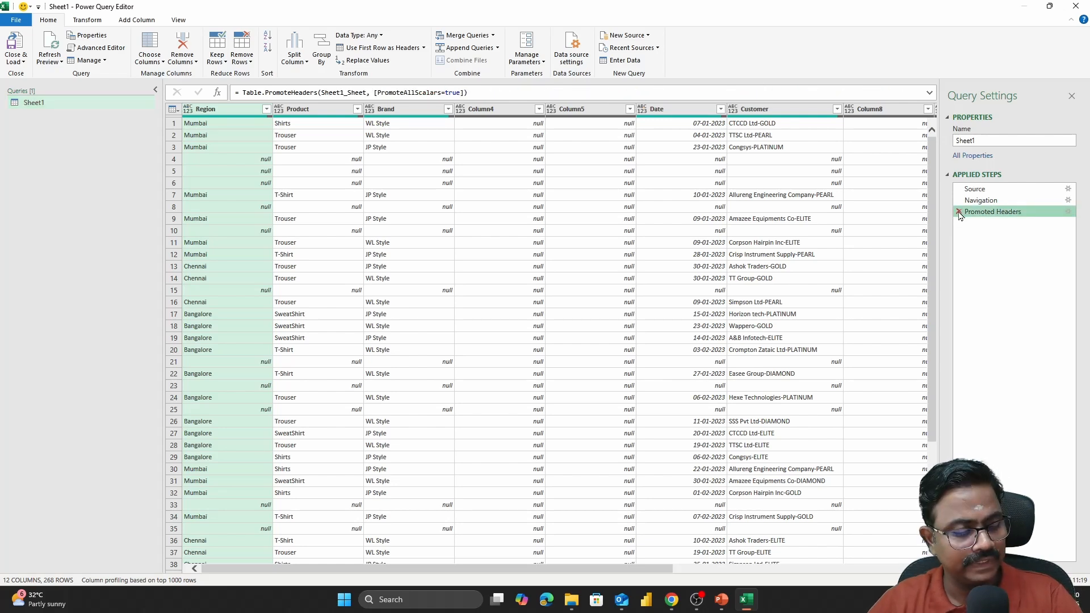
left_click(959, 213)
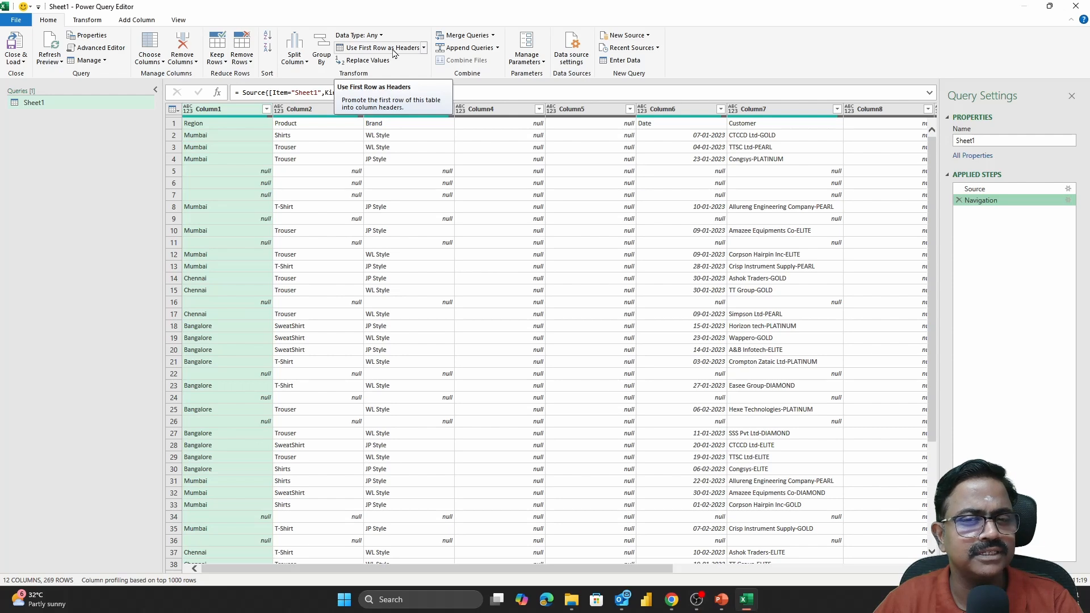
left_click(394, 50)
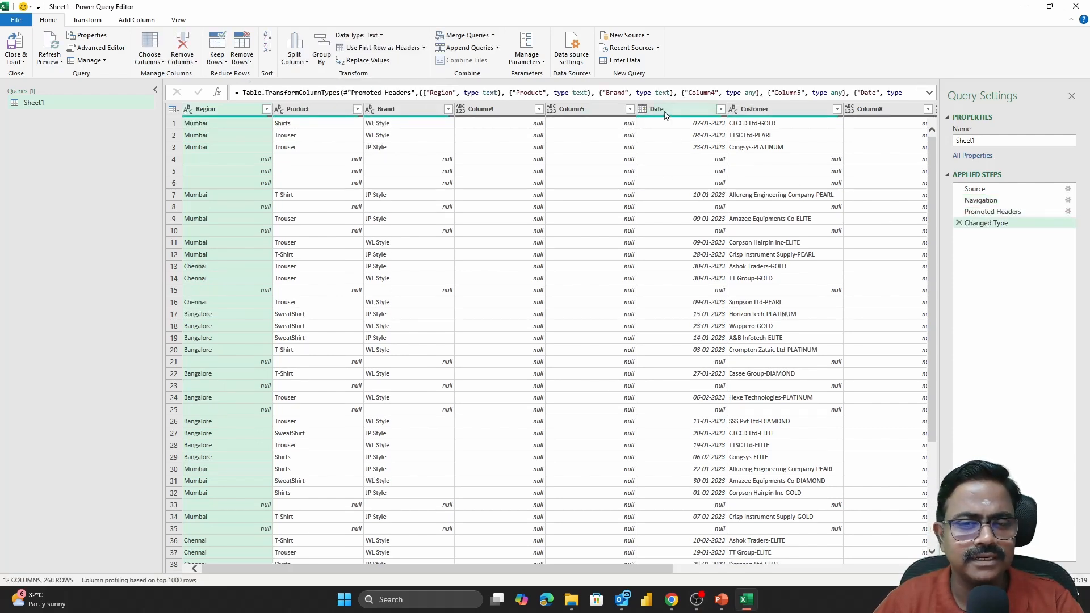
left_click(960, 224)
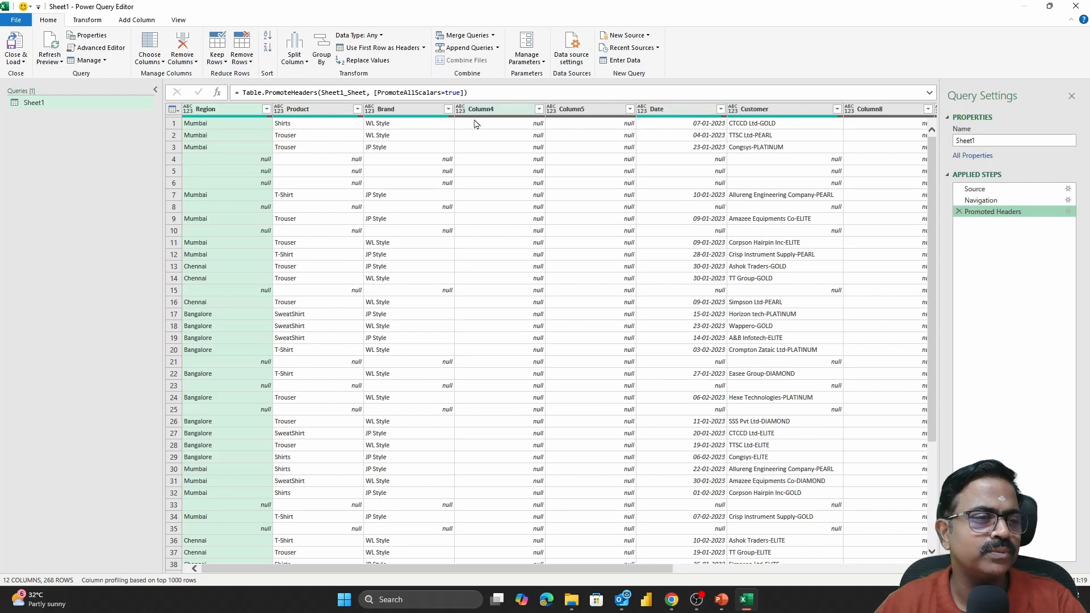
Keep only the Region, Product, Brand, Date, Customer, Quantity, Revenue and Profit columns in the Sheet1 query
left_click(500, 113)
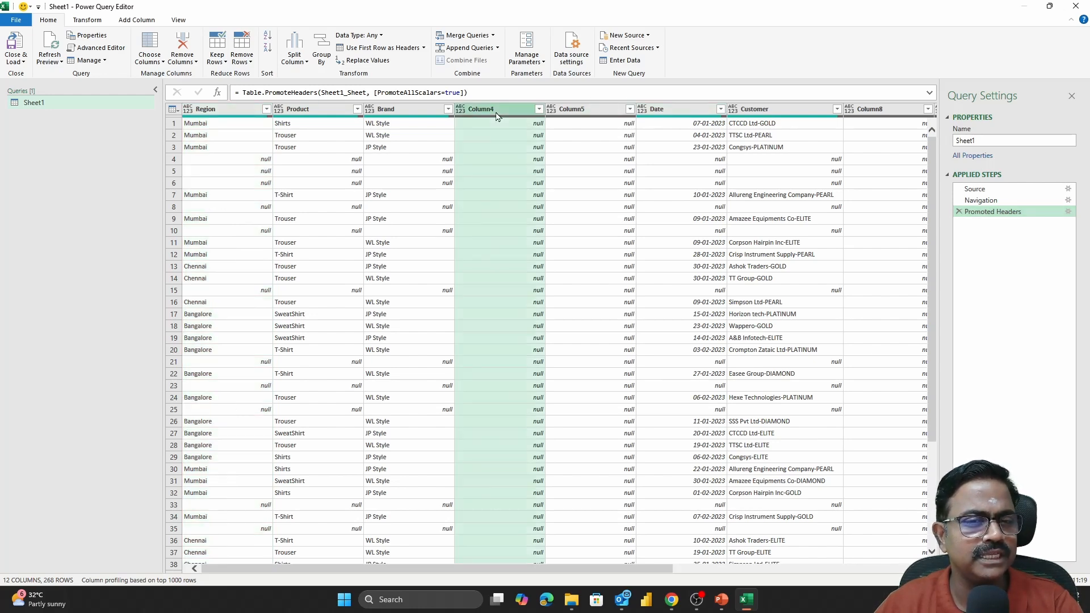
left_click(573, 114)
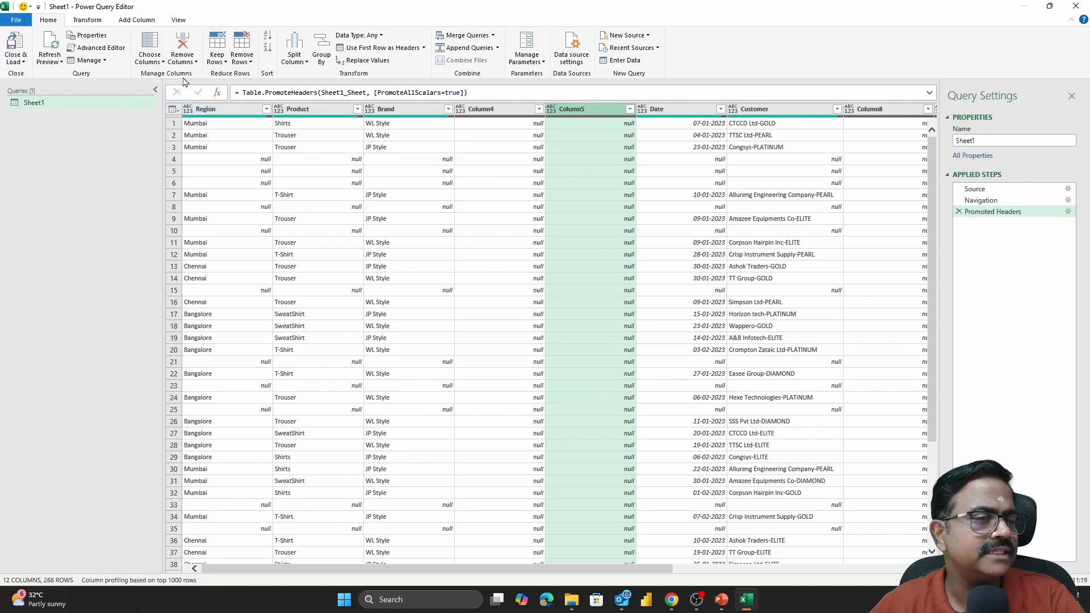
left_click(149, 45)
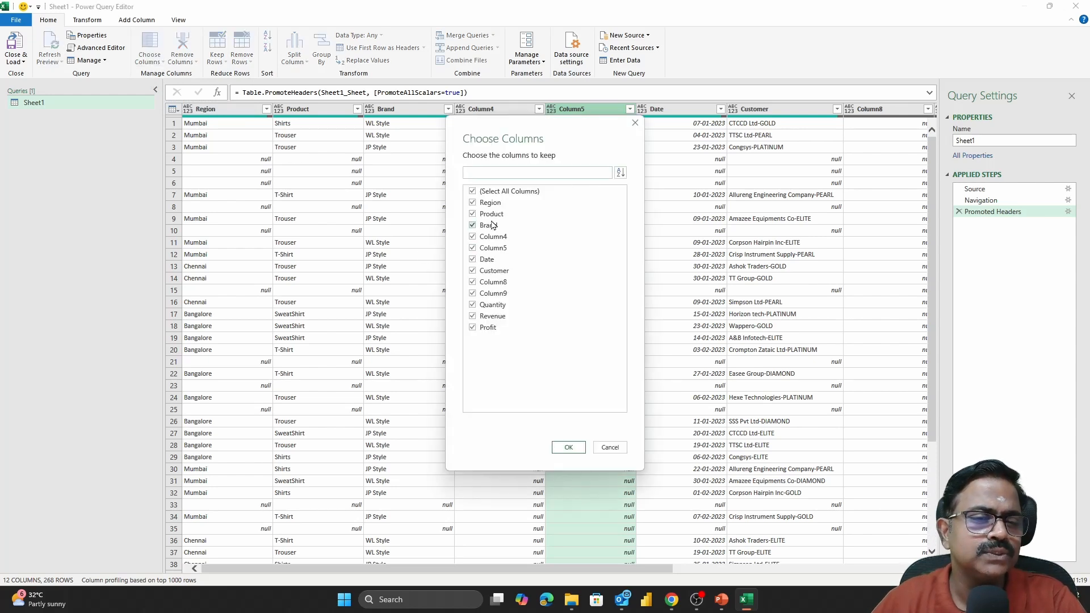
left_click(473, 192)
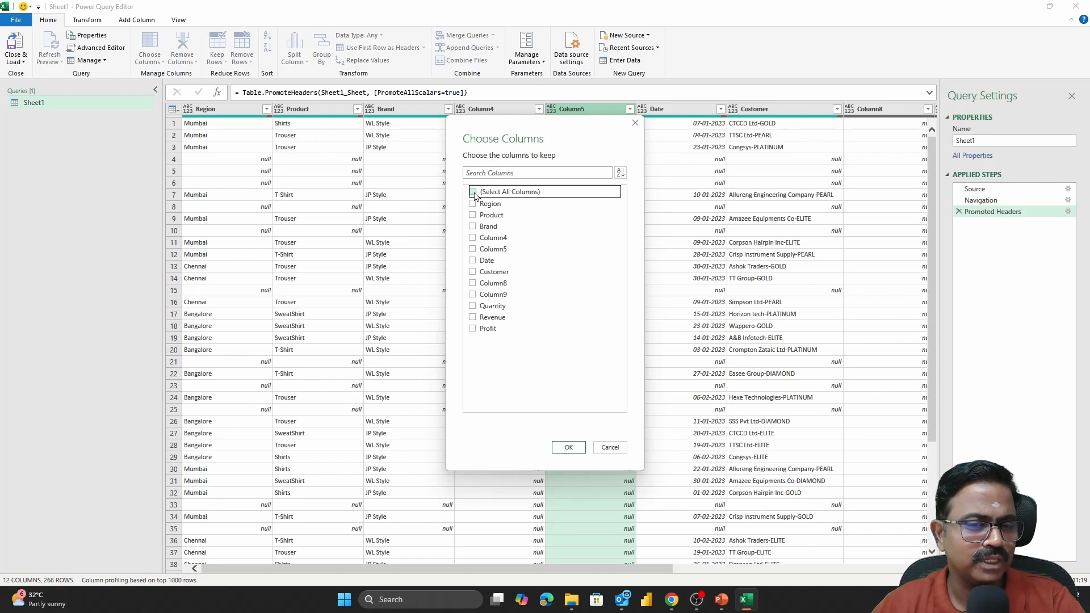
left_click(473, 203)
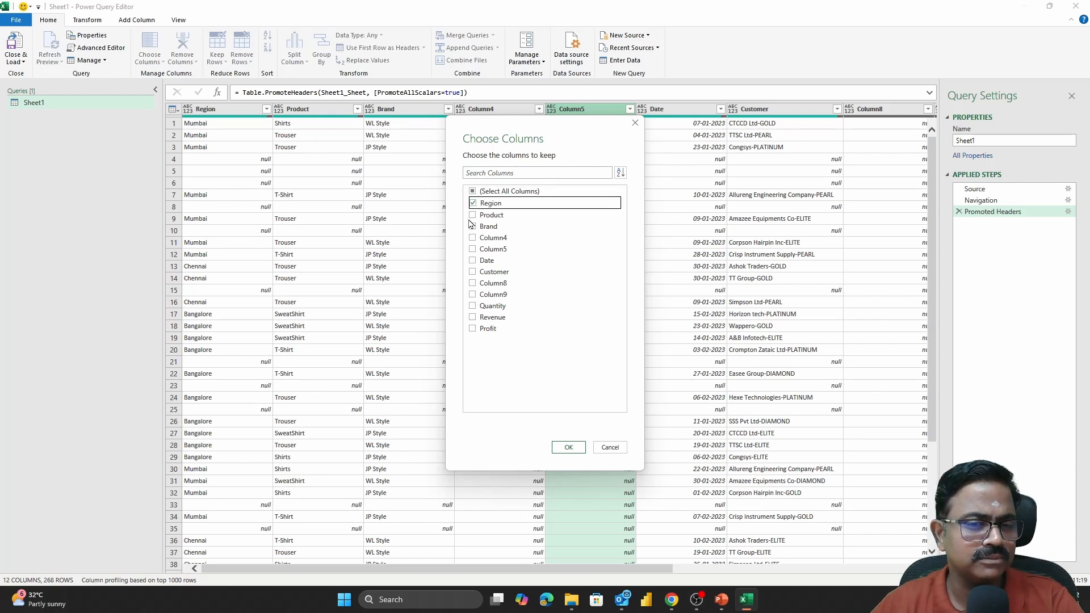
left_click(474, 216)
left_click(474, 226)
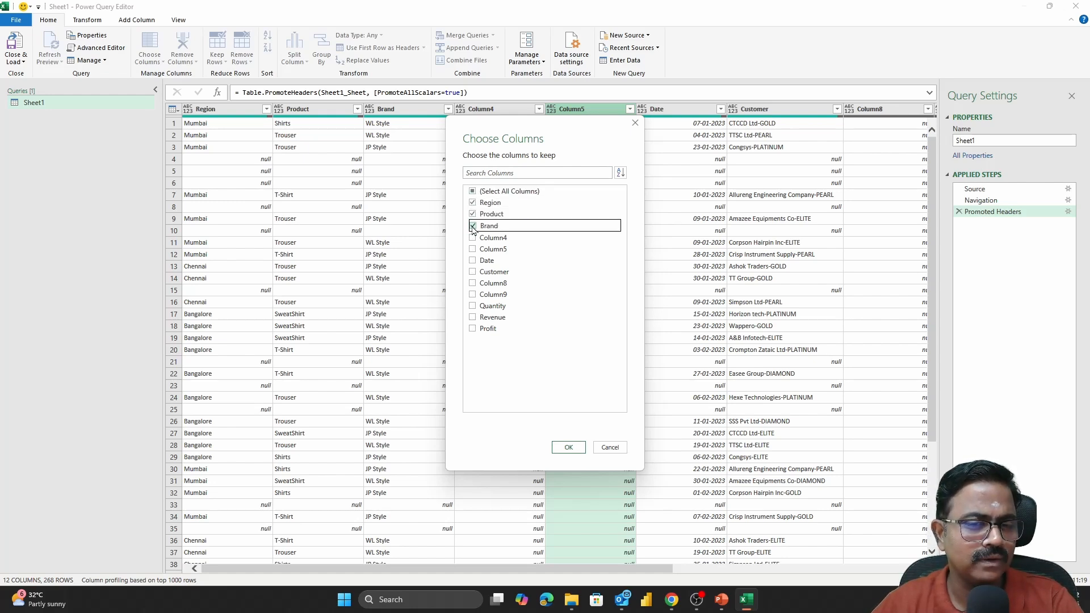
left_click(473, 261)
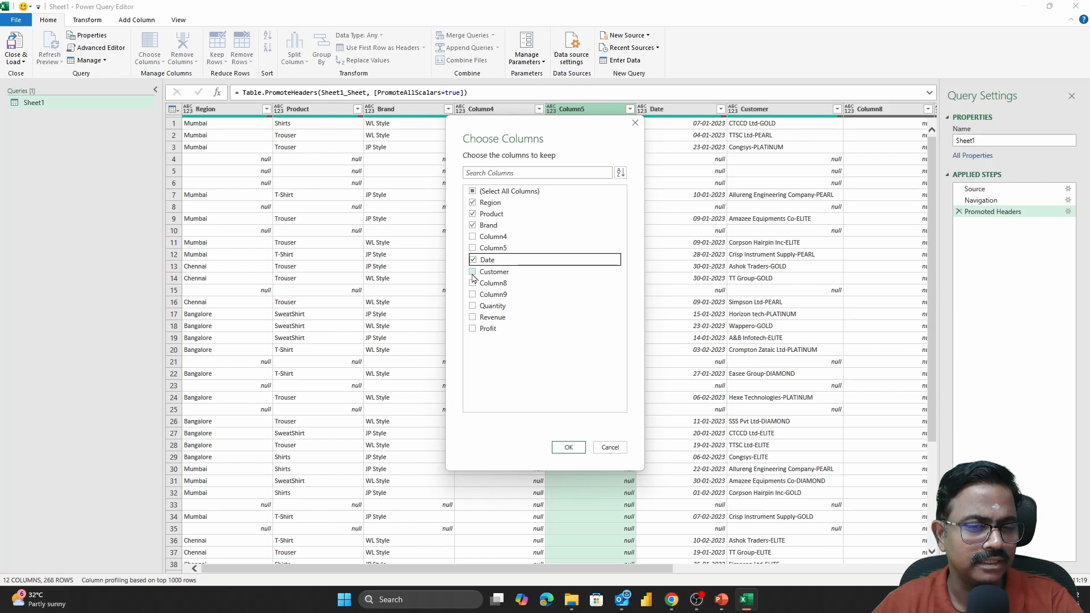
left_click(473, 273)
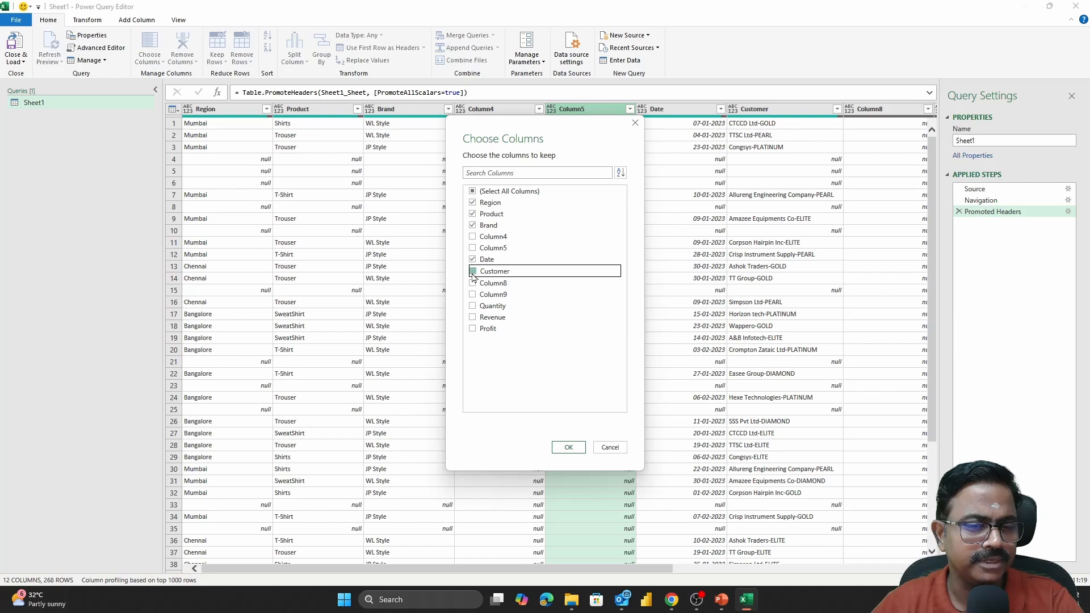
left_click(473, 307)
left_click(473, 318)
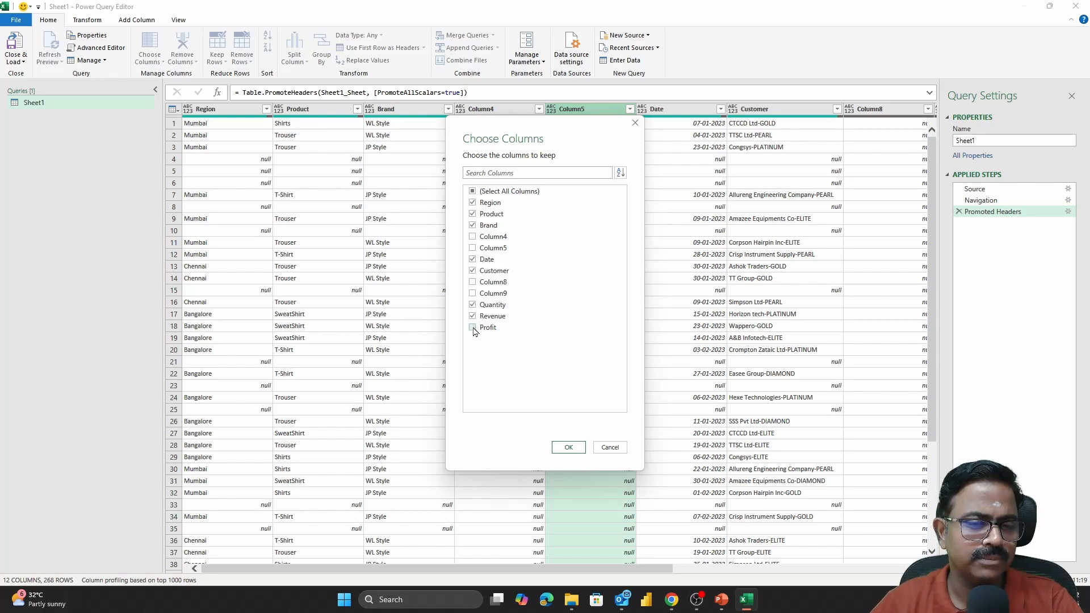
left_click(473, 330)
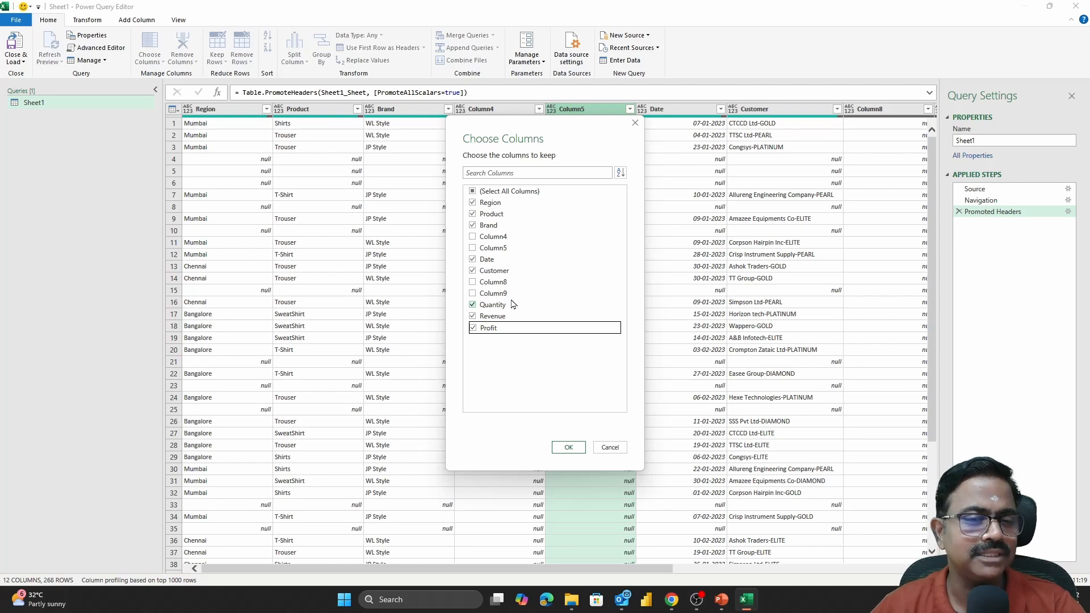
left_click(569, 449)
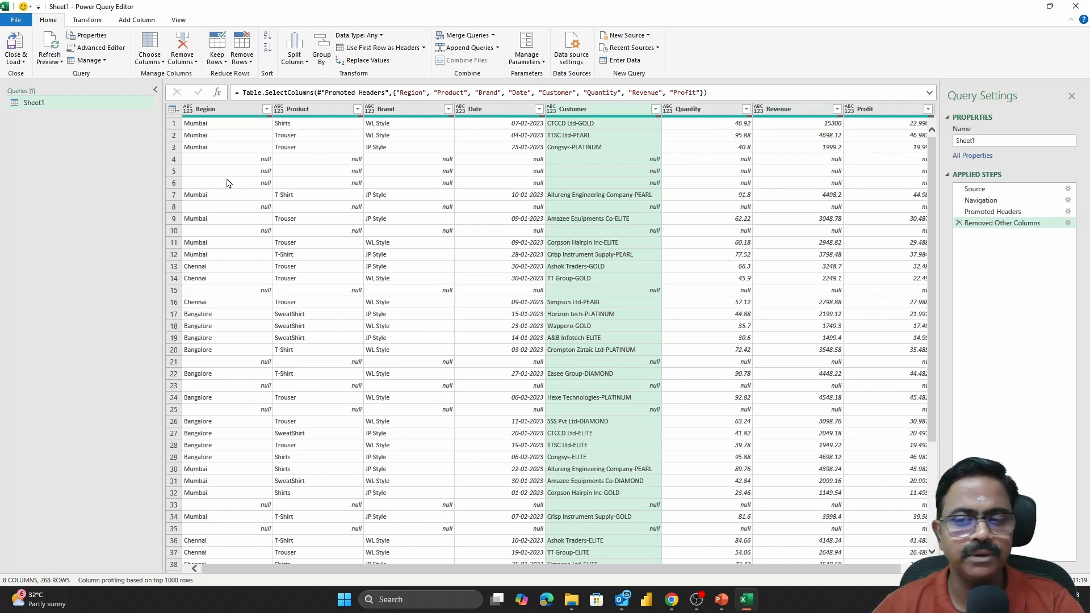
Remove the blank rows across all columns of the Sheet1 query
left_click(211, 110)
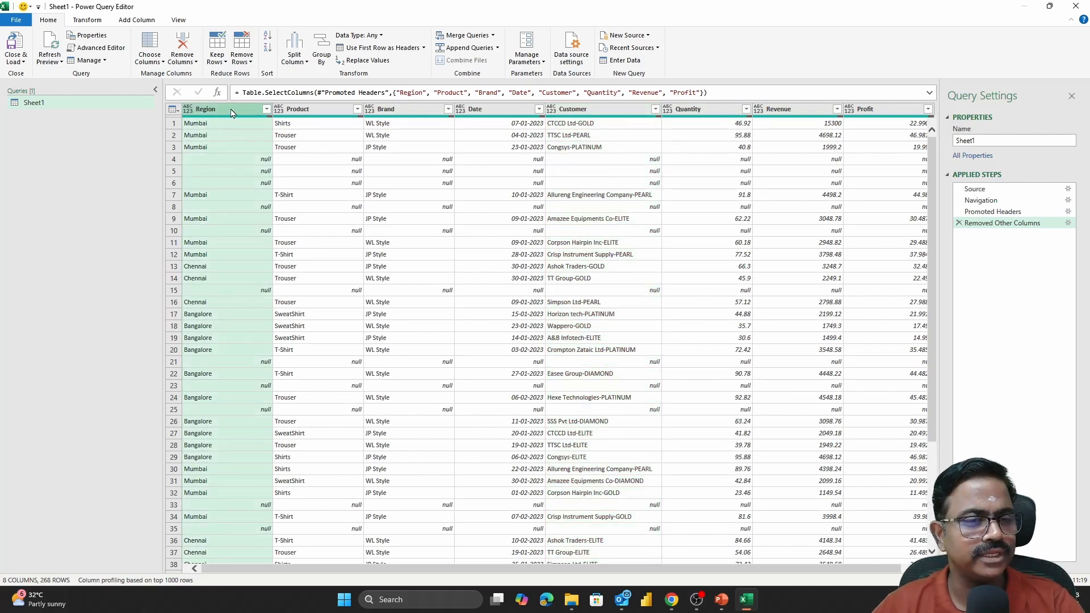
key("ctrl+a")
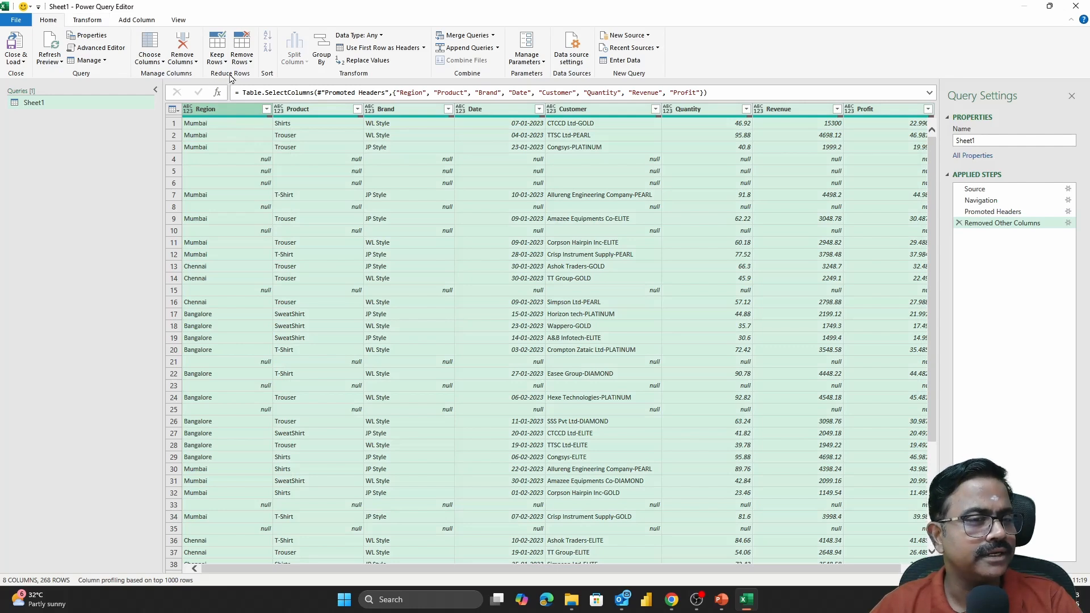
left_click(245, 64)
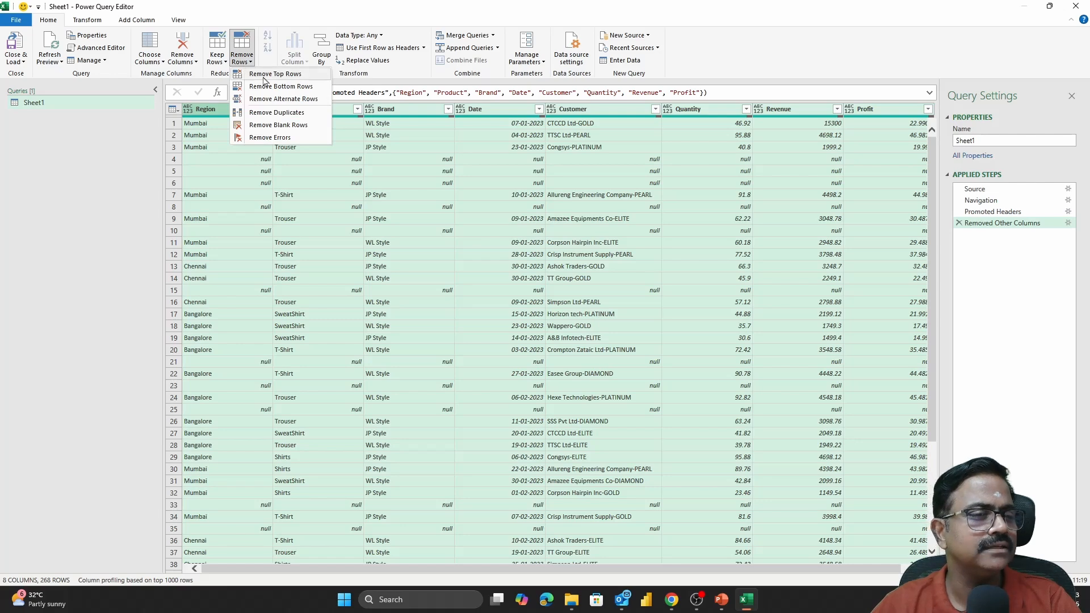
left_click(278, 125)
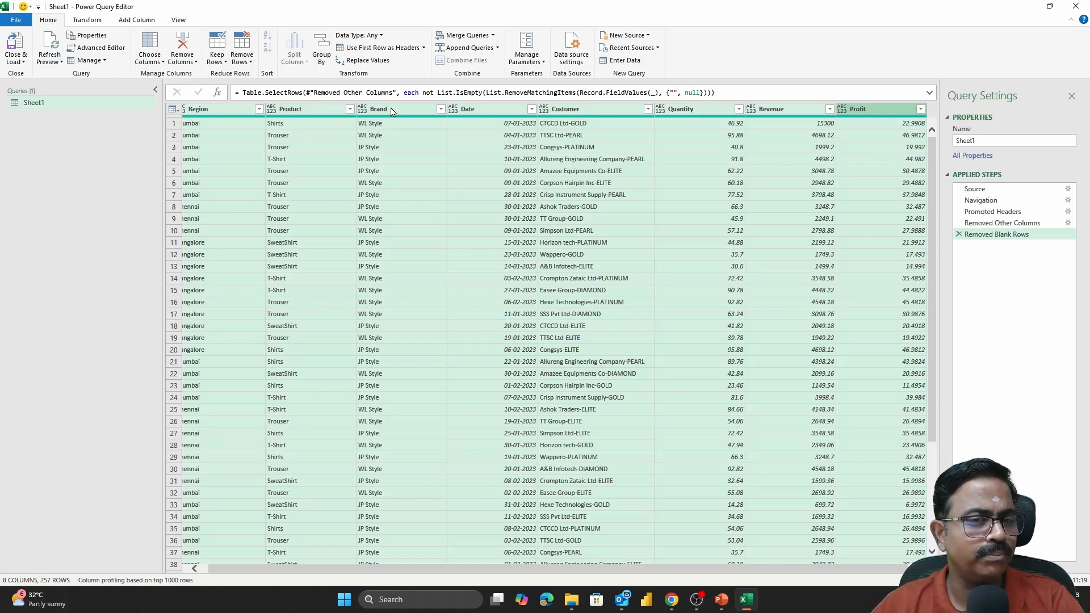
Filter the Brand column to WL Style only and sort the rows by Revenue in descending order
left_click(441, 109)
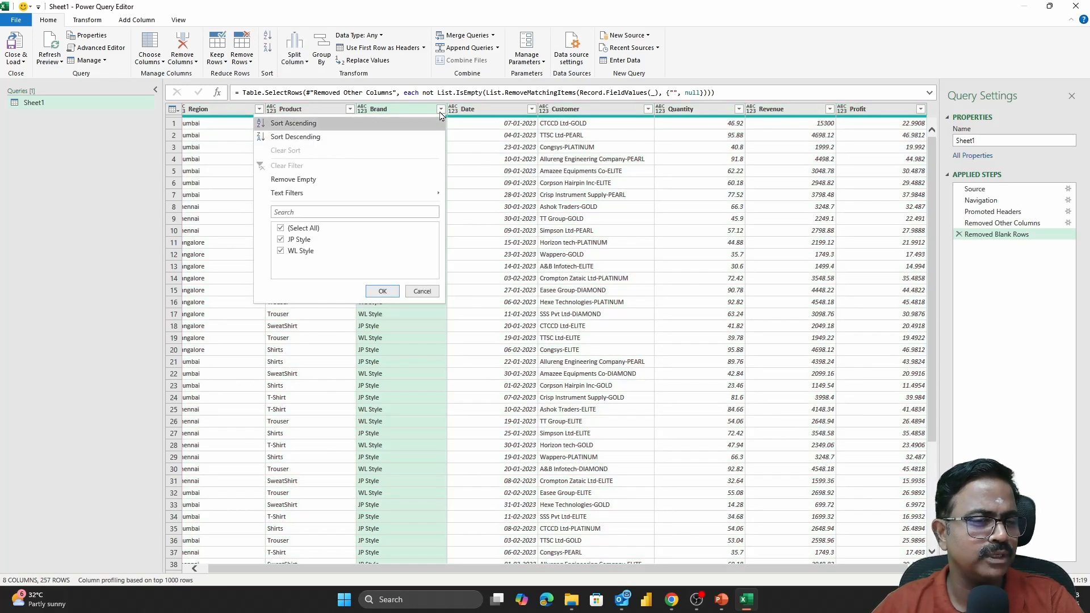
left_click(284, 230)
left_click(282, 251)
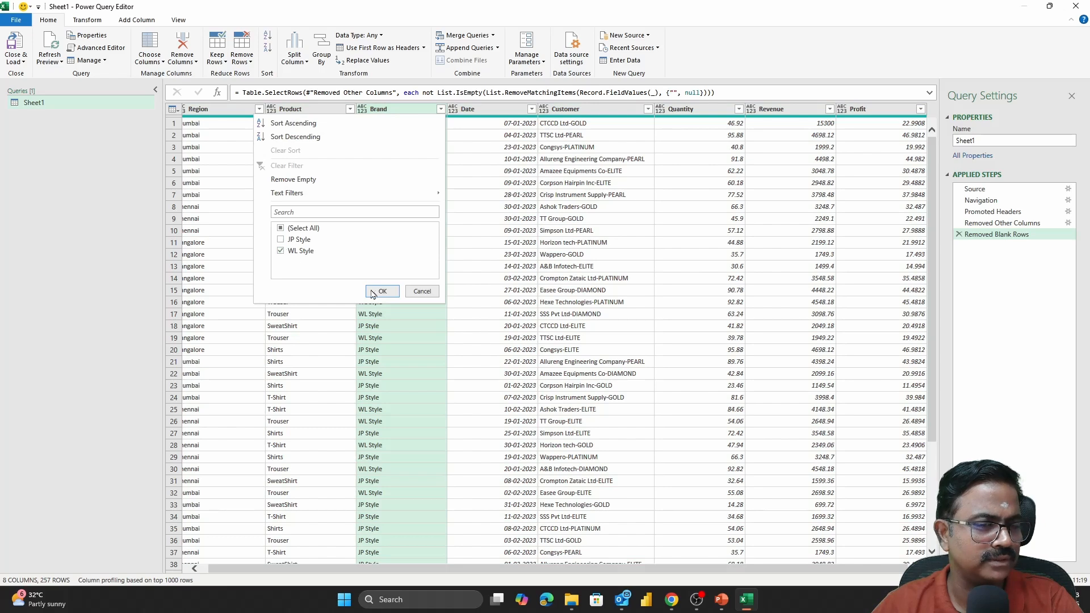
left_click(383, 291)
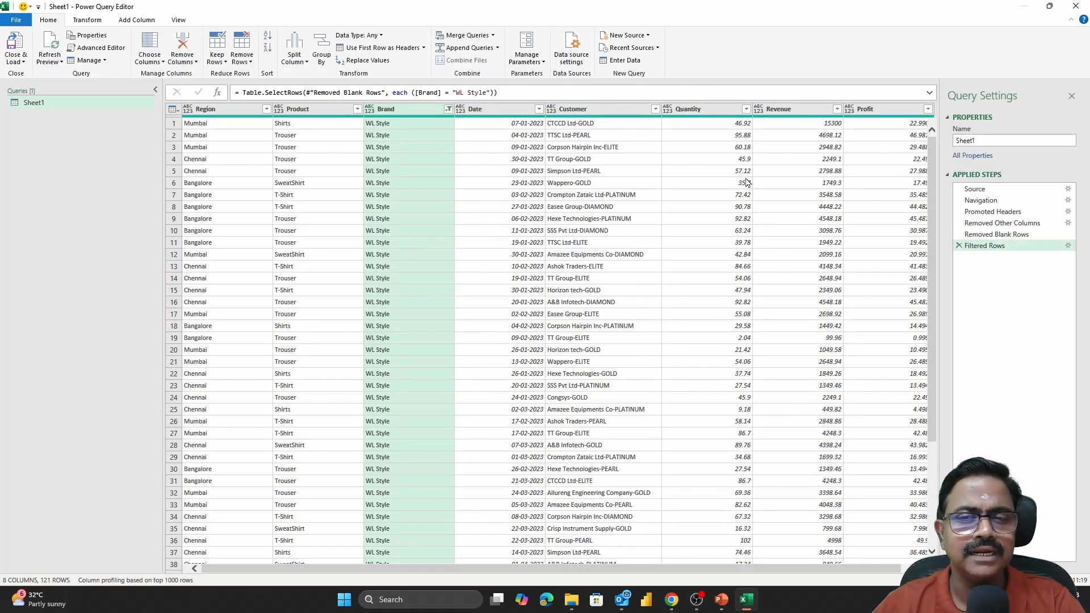
left_click(837, 109)
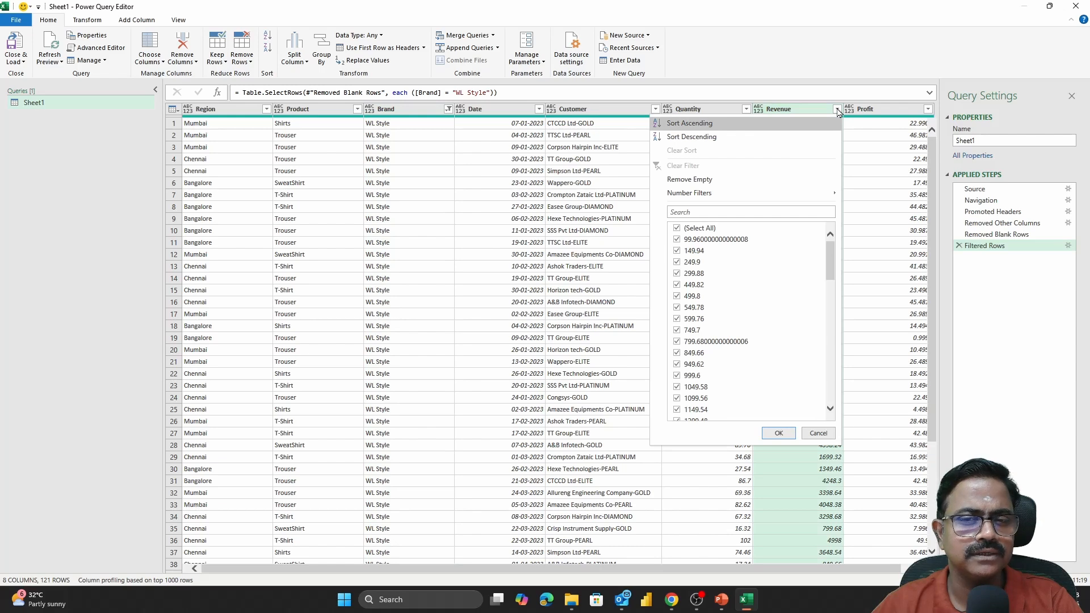
left_click(720, 144)
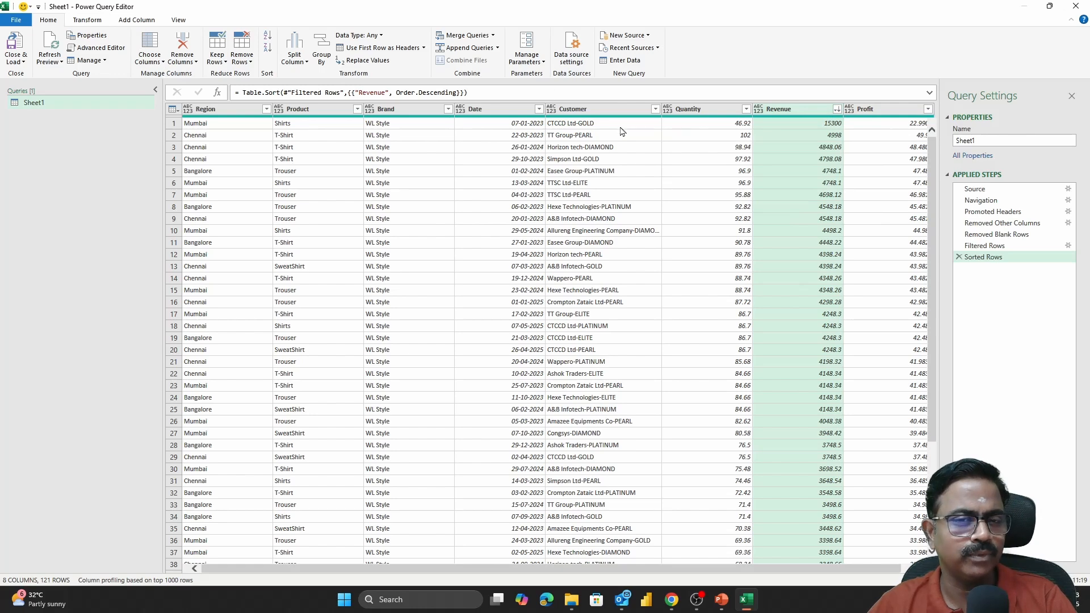
Detect the data types of all columns in the query automatically
left_click(234, 111)
key("ctrl+a")
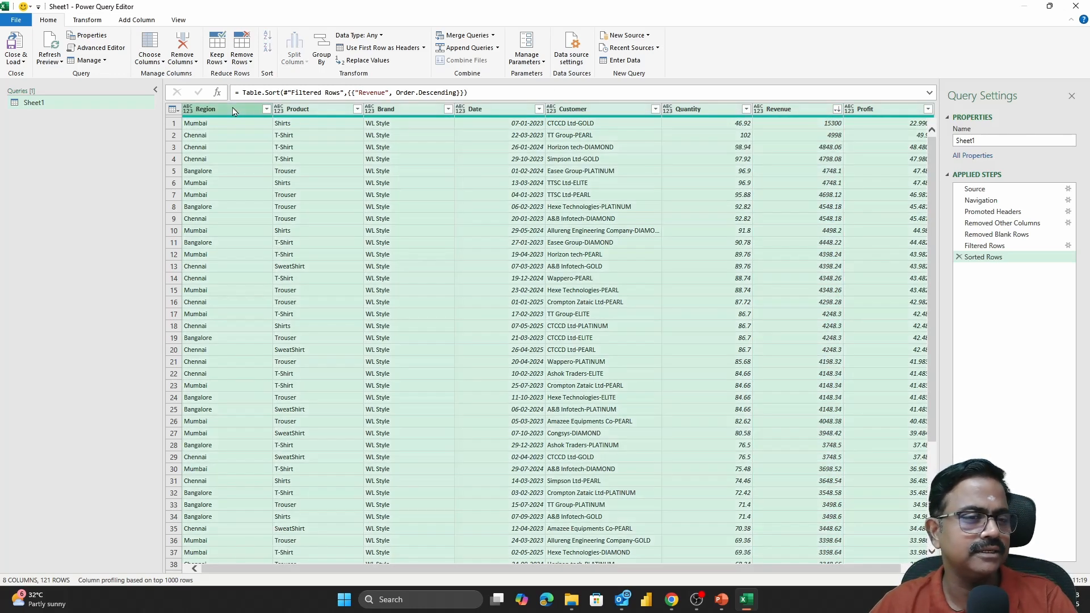
left_click(96, 22)
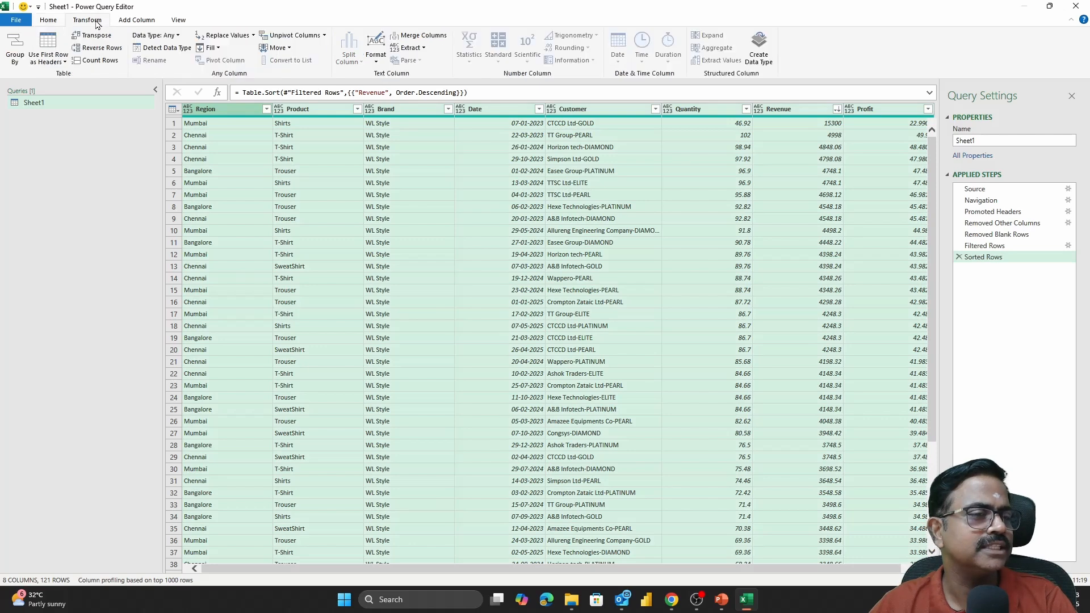
left_click(167, 49)
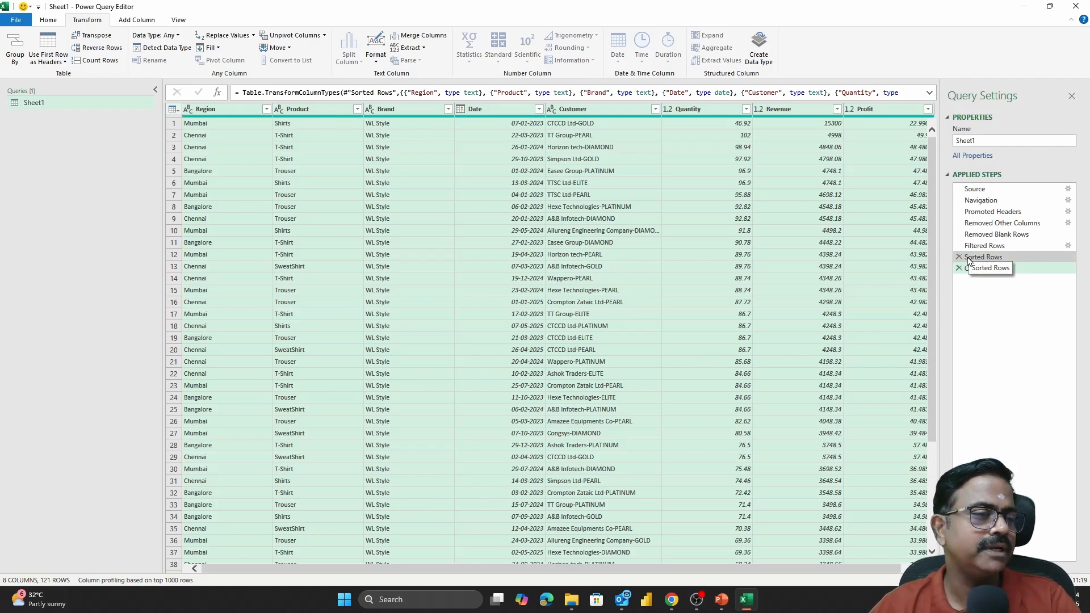
Rename the Sheet1 query as WL Style Data
double_click(50, 106)
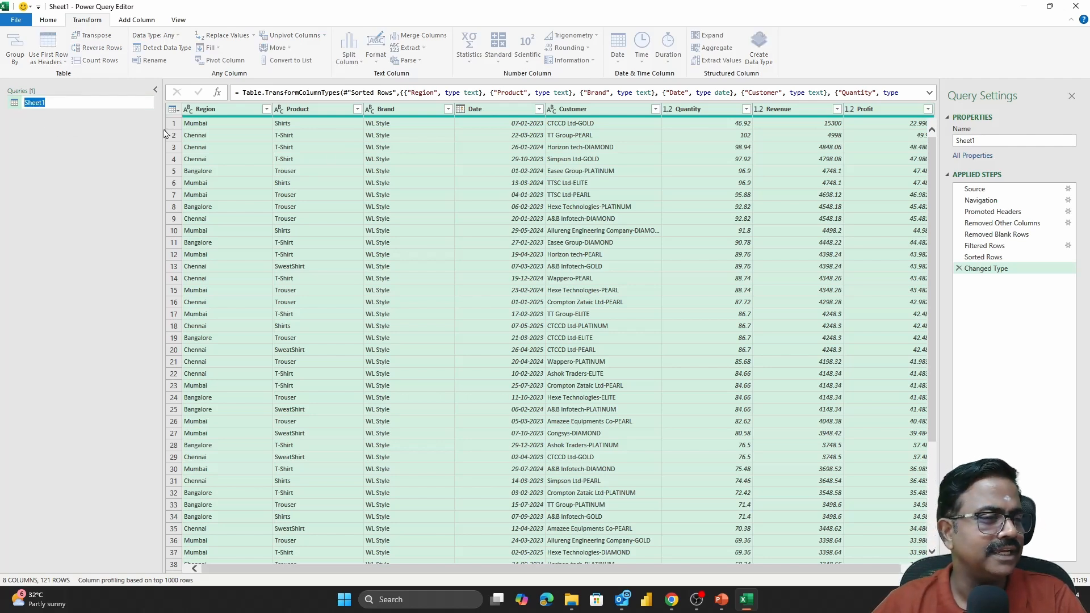
type("WL")
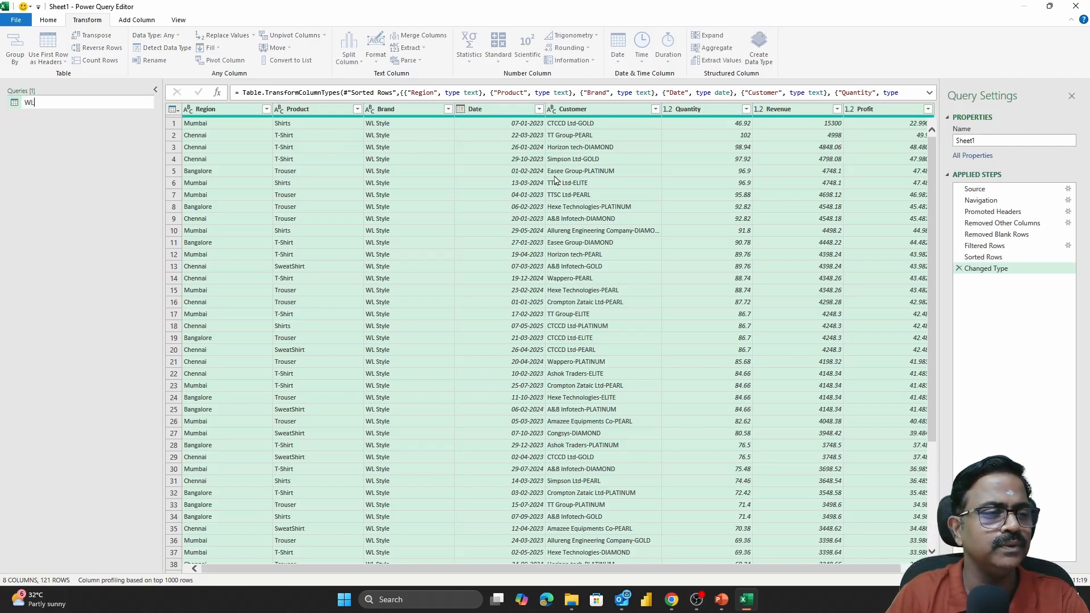
type(" Style D")
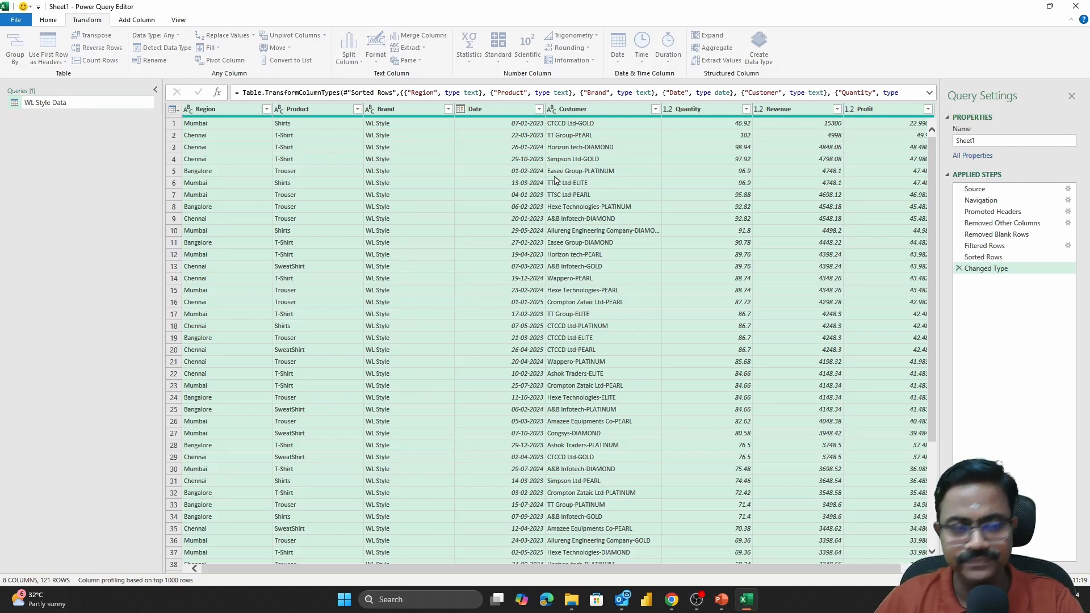
type("ata")
key("Return")
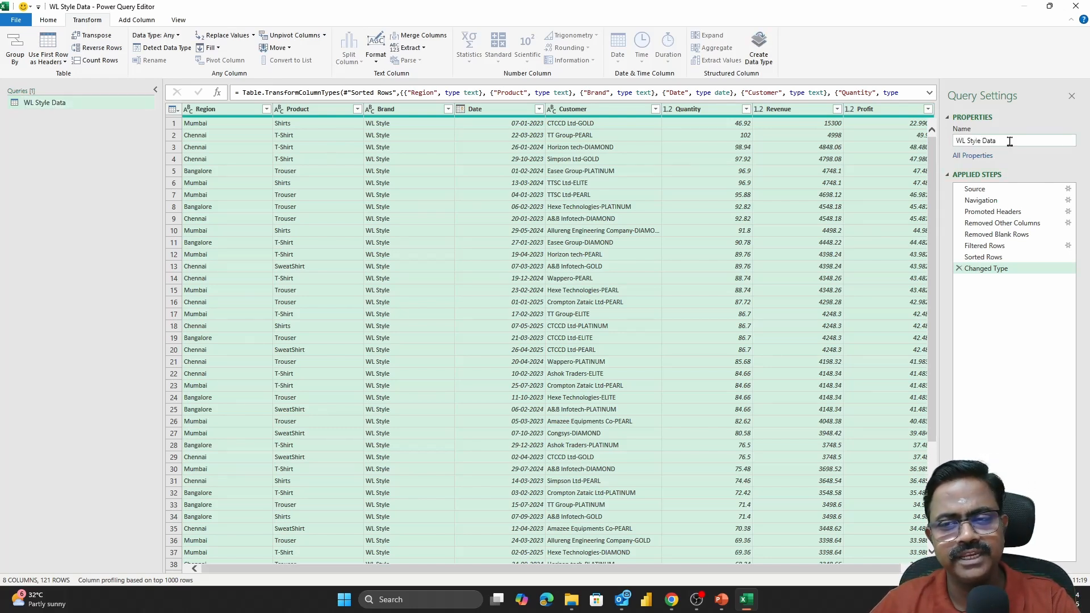
Close the editor and load the query as a table into the existing worksheet at cell A1
left_click(47, 21)
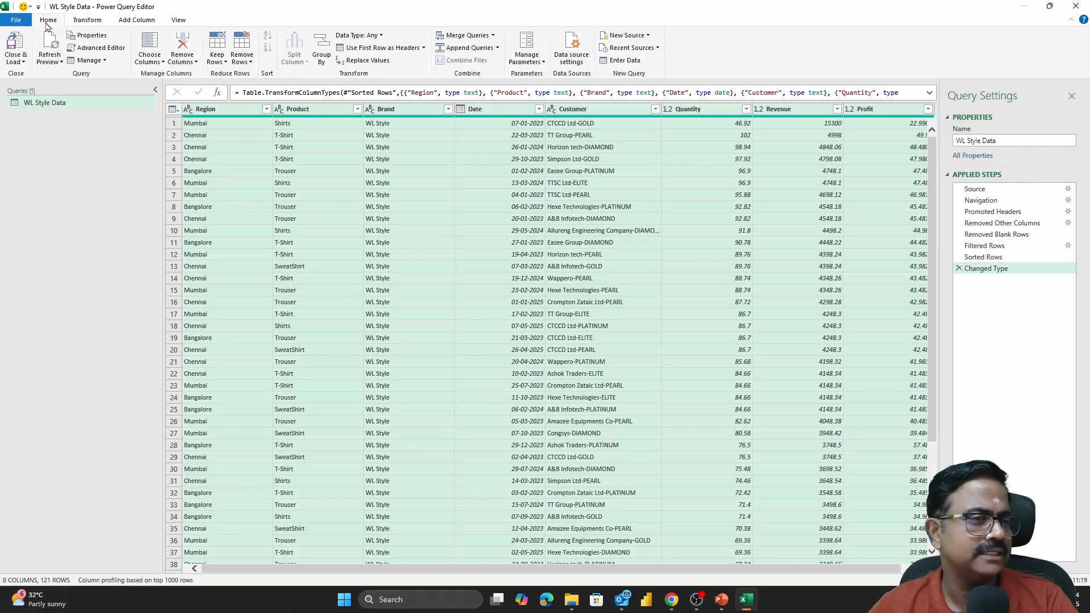
left_click(24, 62)
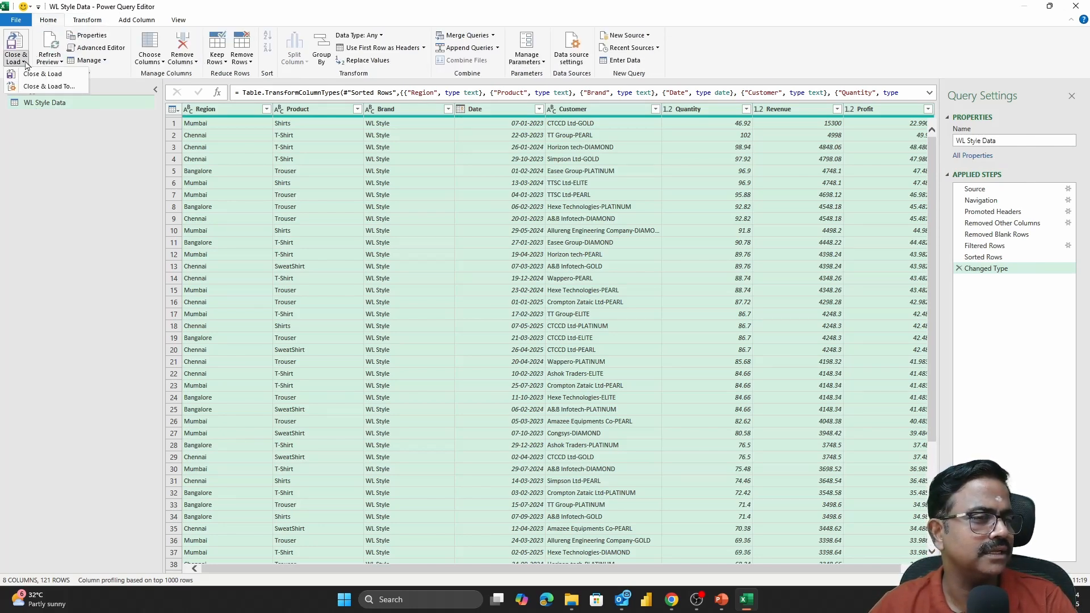
left_click(44, 87)
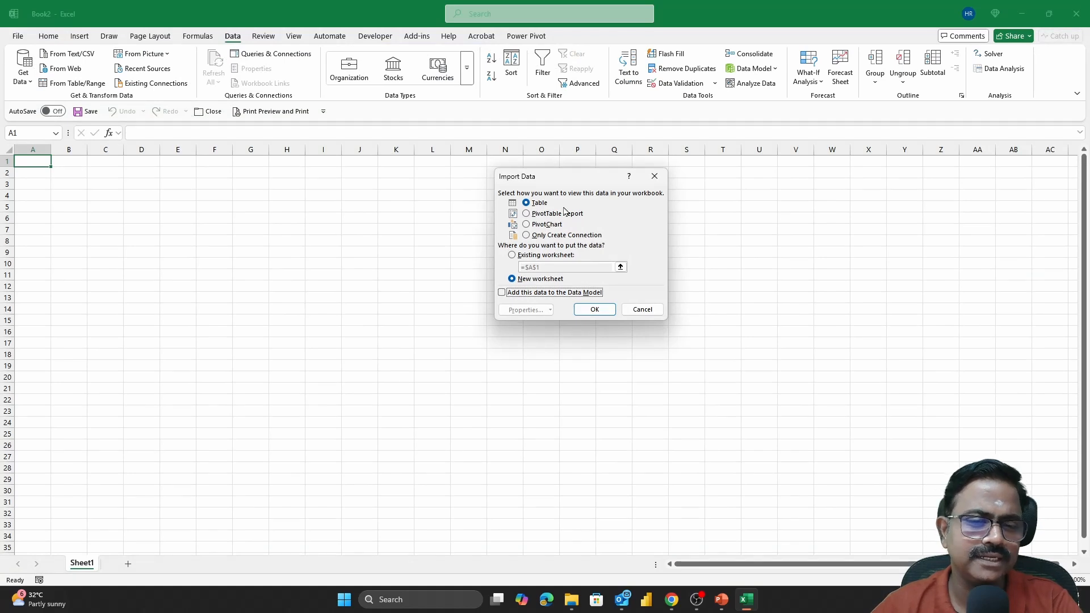
left_click(517, 257)
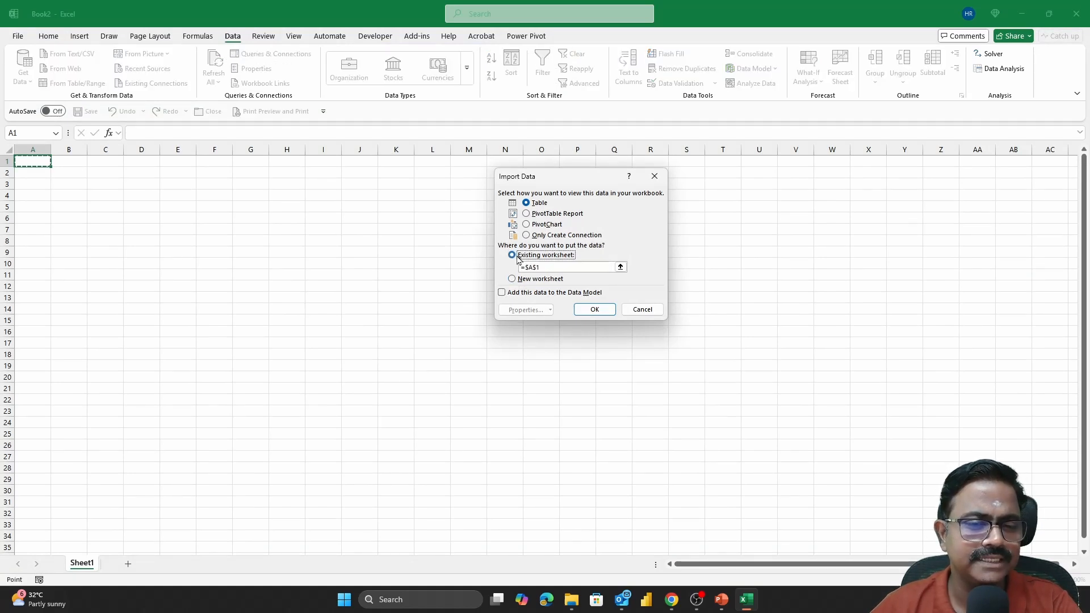
left_click(594, 310)
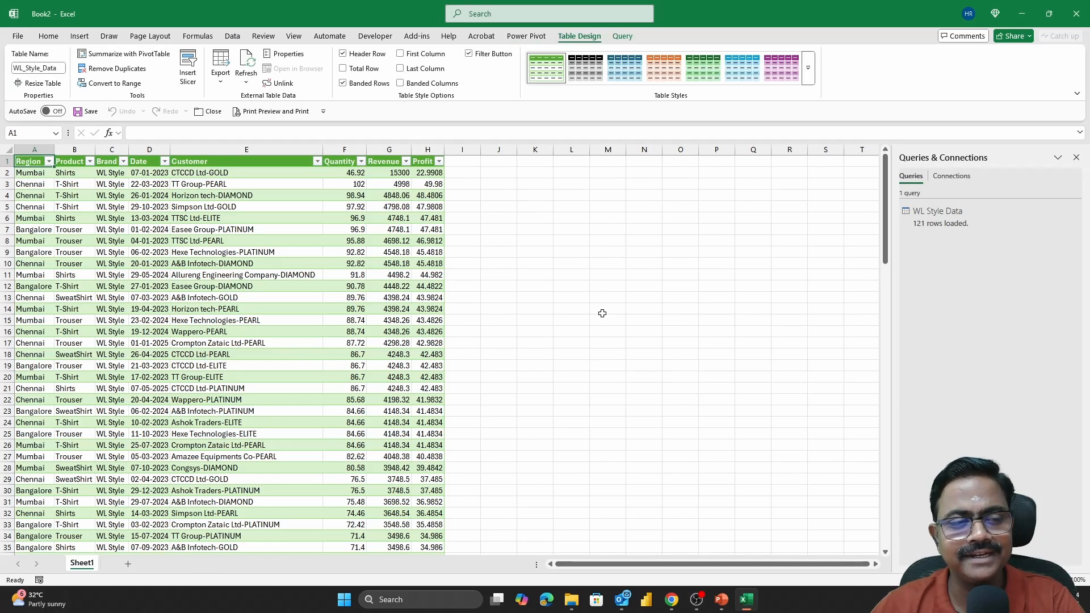
Widen the Date column of the loaded table slightly
scroll(482, 267, "up", 4)
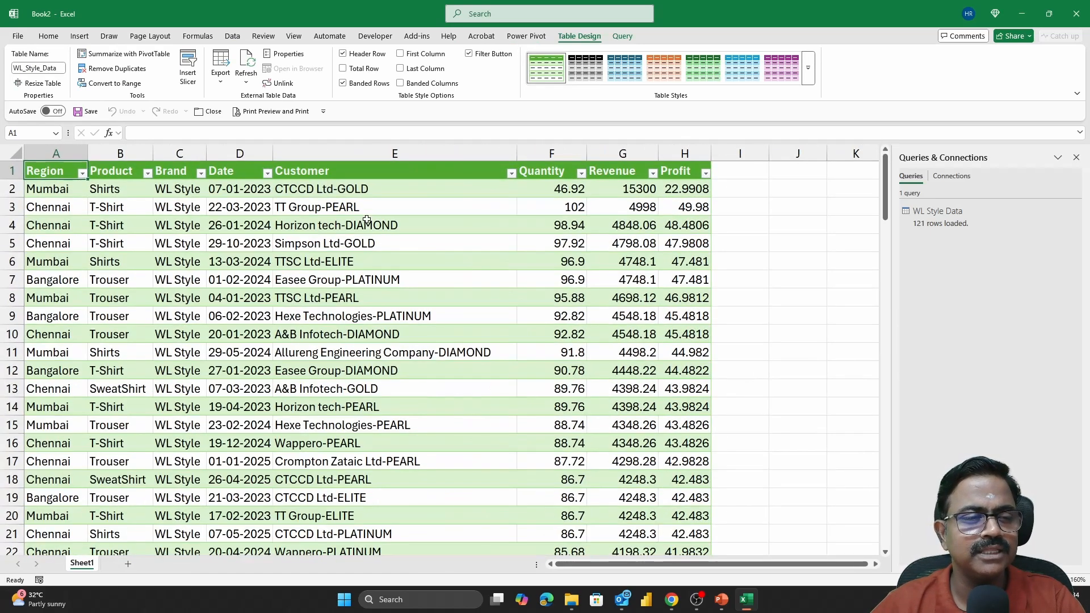
left_click_drag(273, 152, 285, 152)
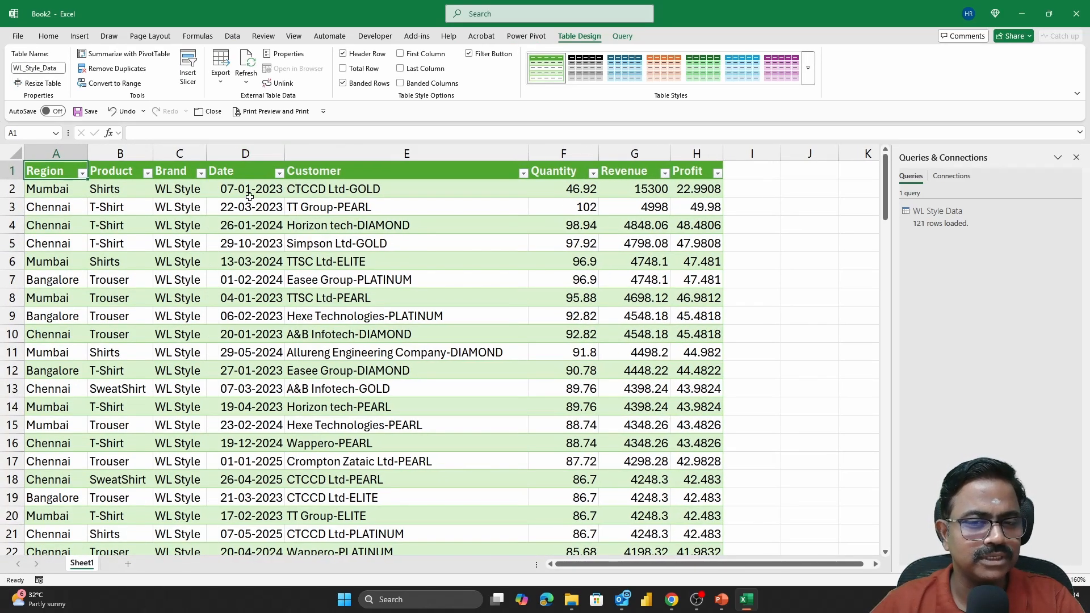
left_click(660, 194)
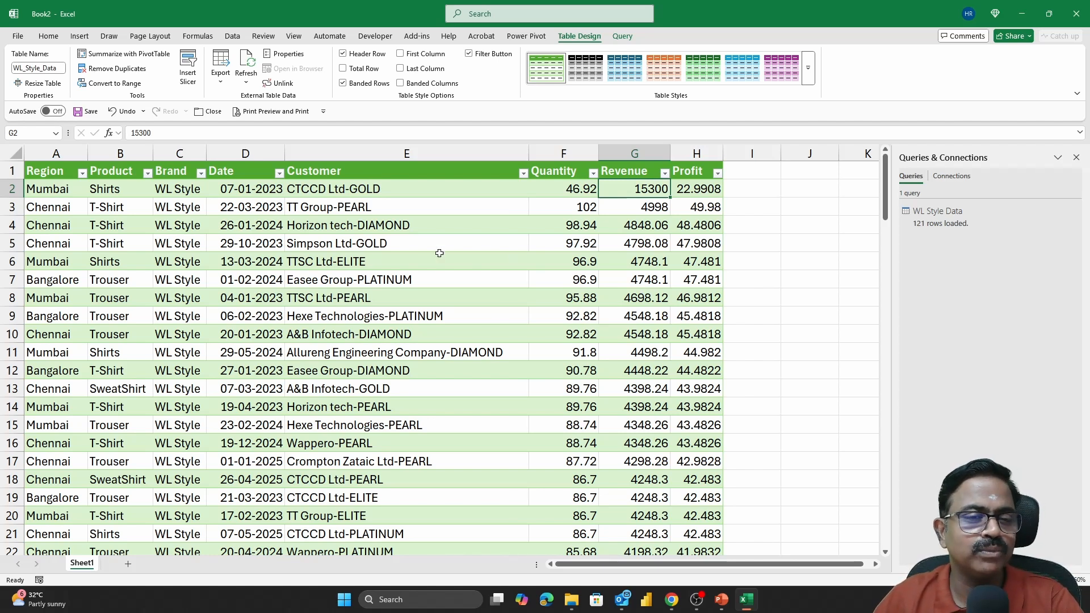
left_click(414, 202)
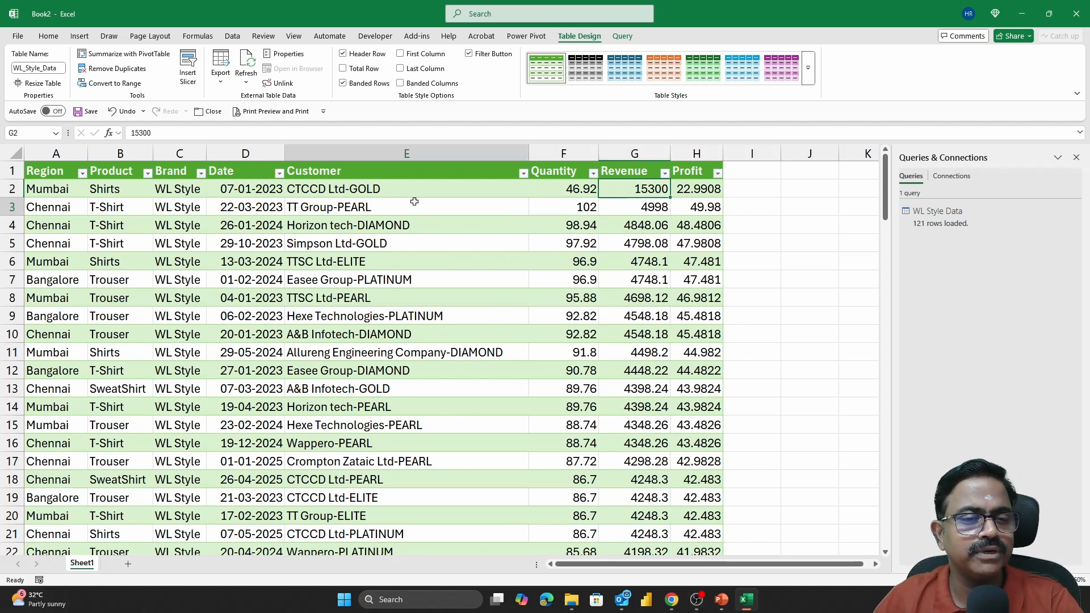
Change the workbook's data source from Module 3 to the Module 4 workbook in the Video 3 folder and refresh the loaded table
left_click(231, 38)
left_click(23, 72)
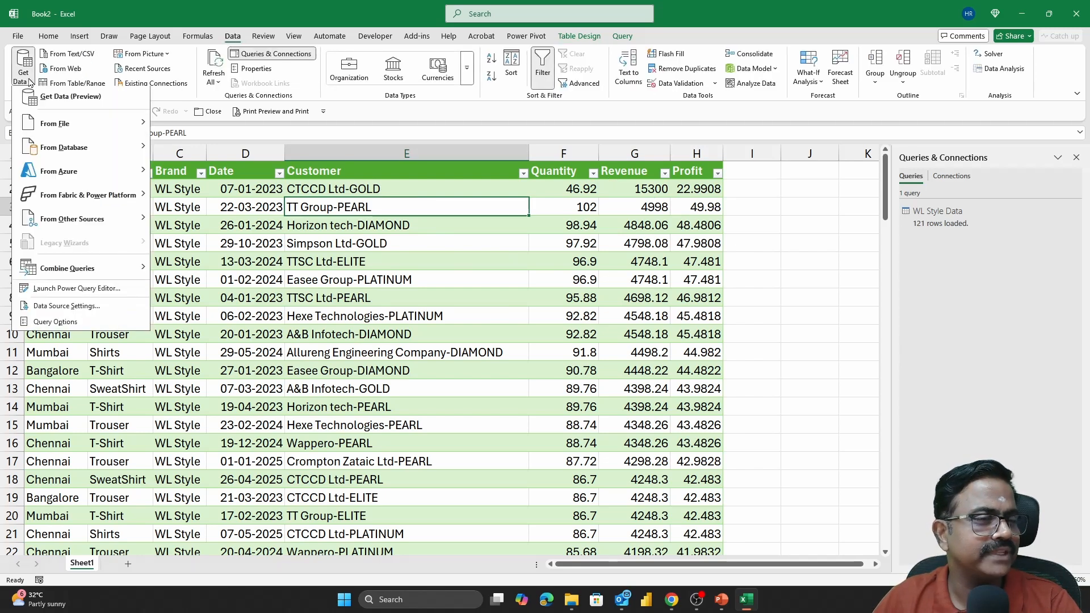
left_click(93, 309)
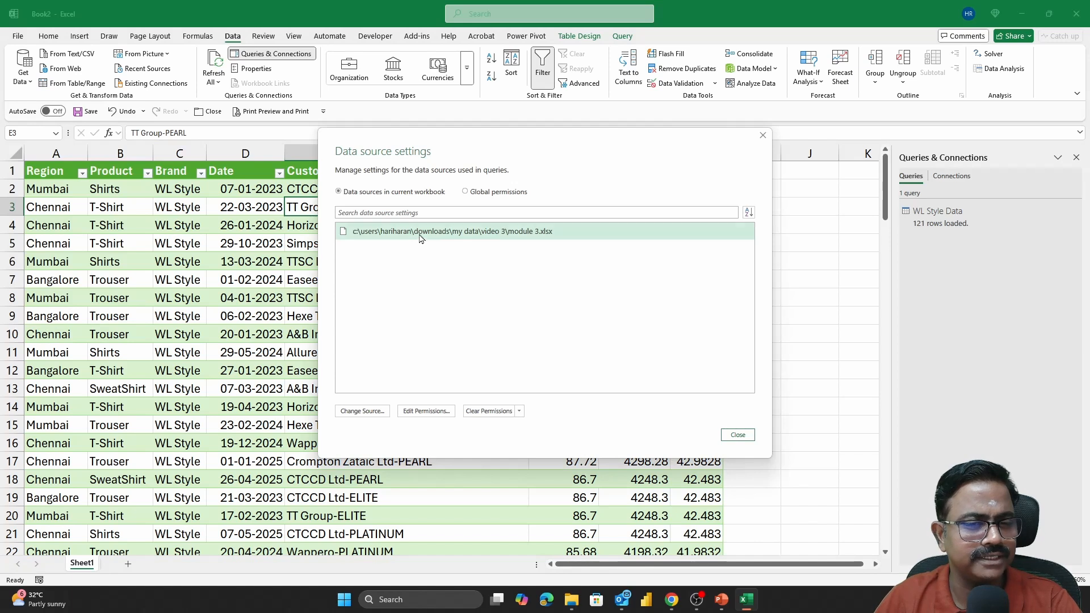
left_click(420, 233)
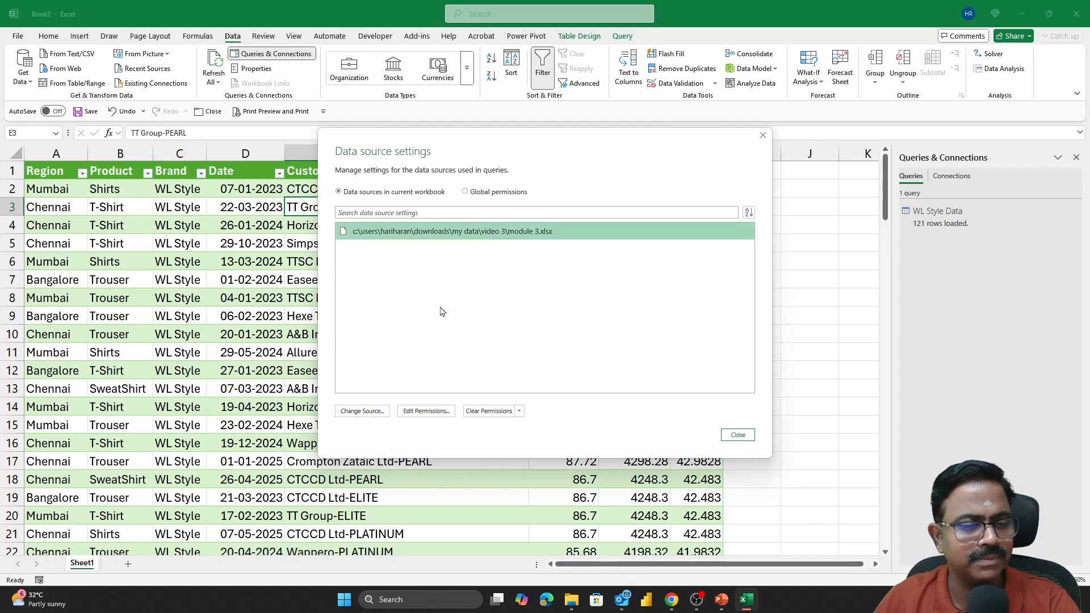
left_click(371, 413)
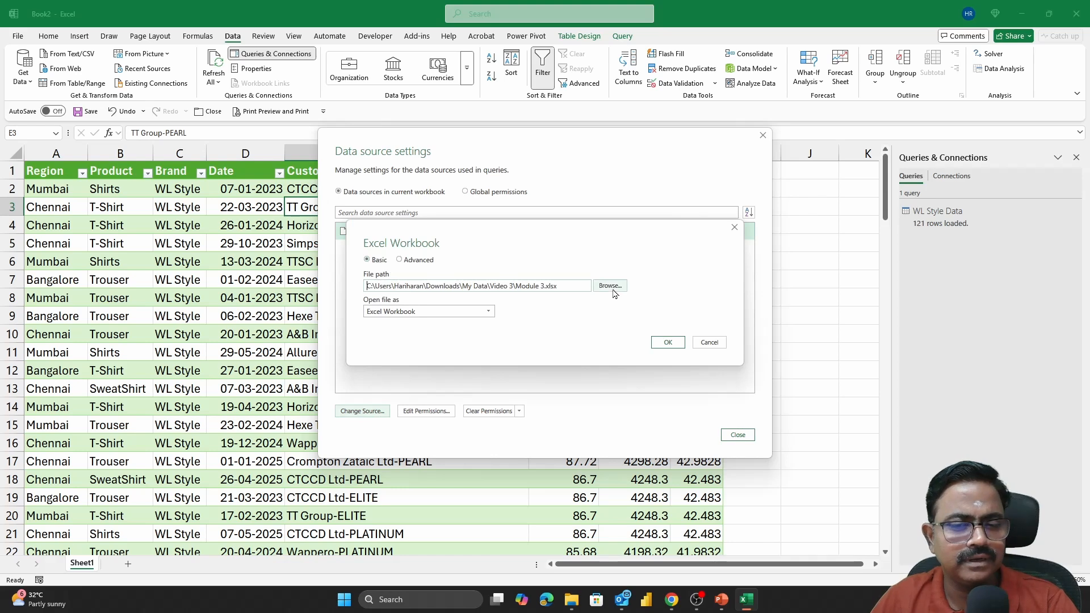
left_click(612, 288)
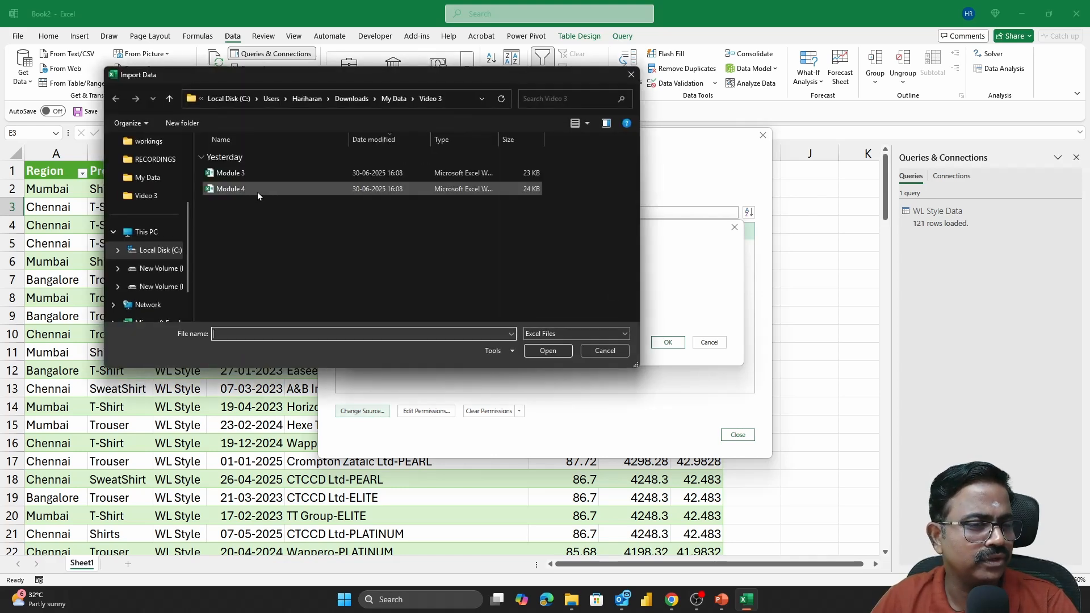
left_click(257, 192)
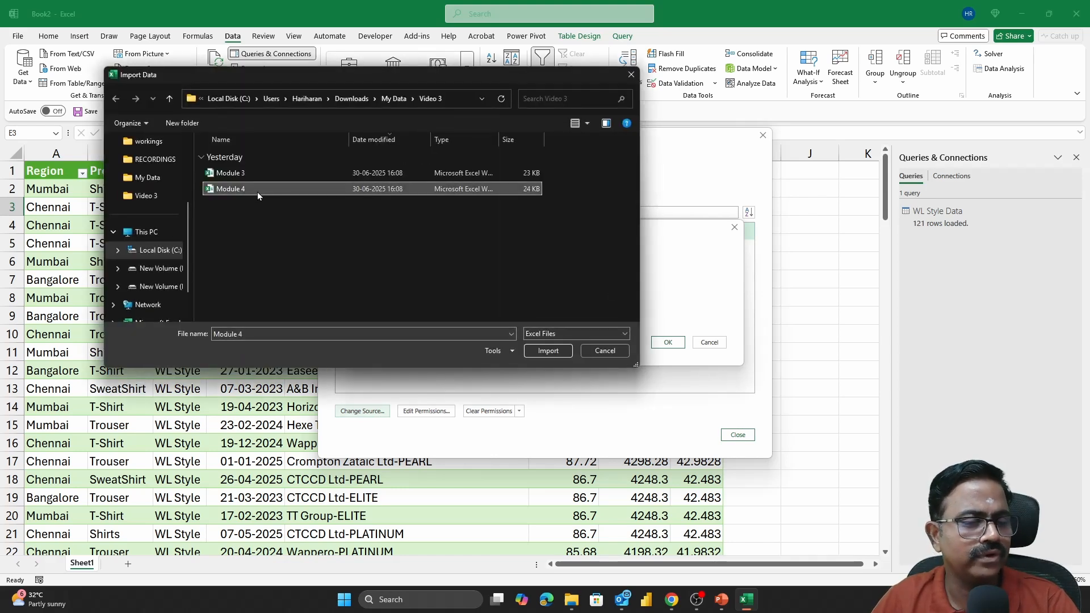
left_click(563, 356)
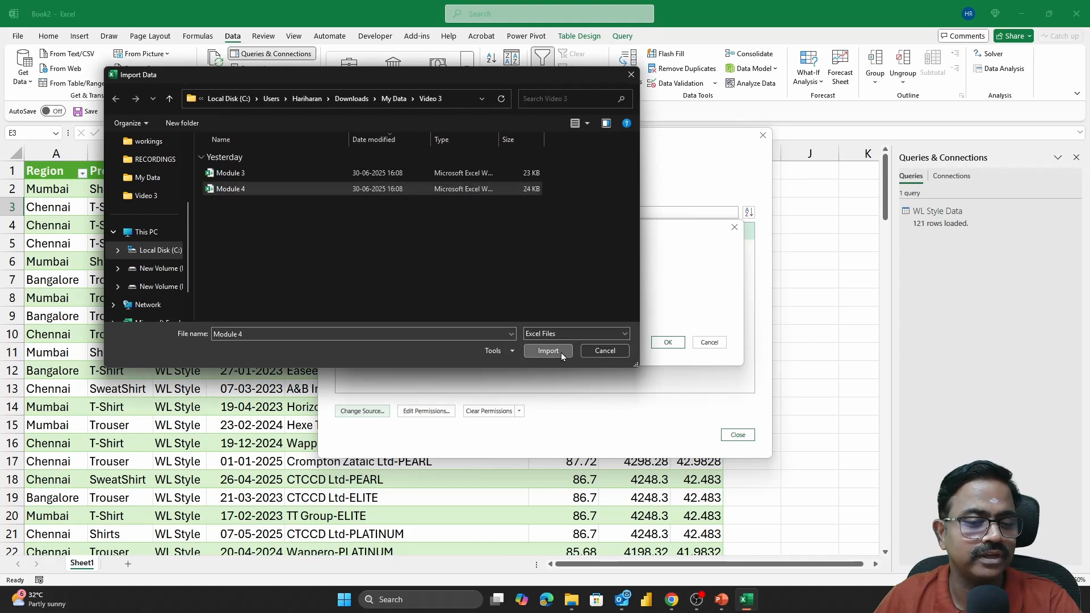
left_click(667, 342)
left_click(737, 435)
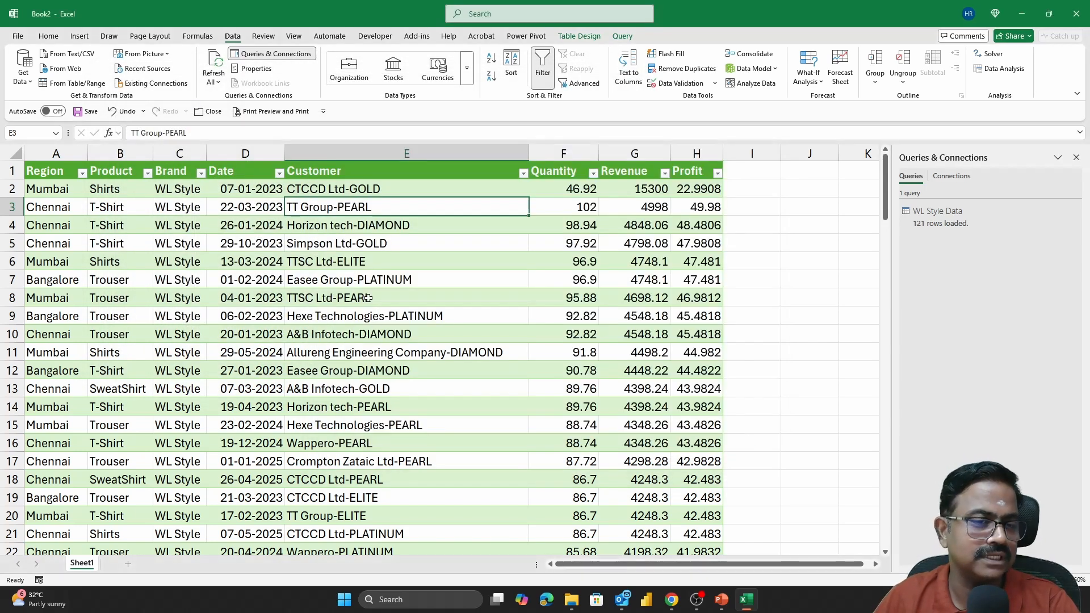
right_click(345, 244)
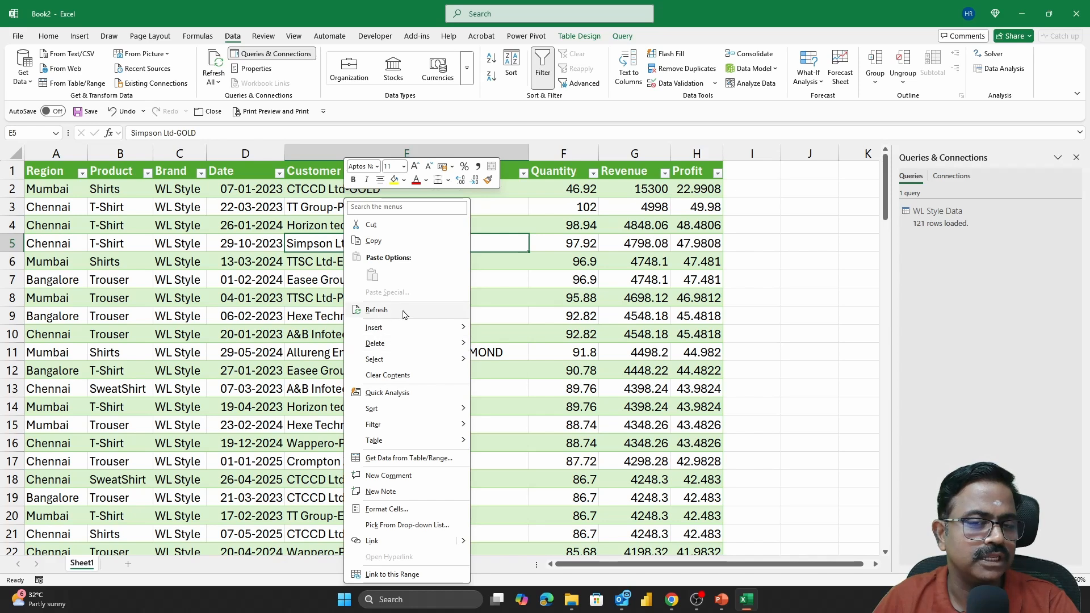
left_click(378, 310)
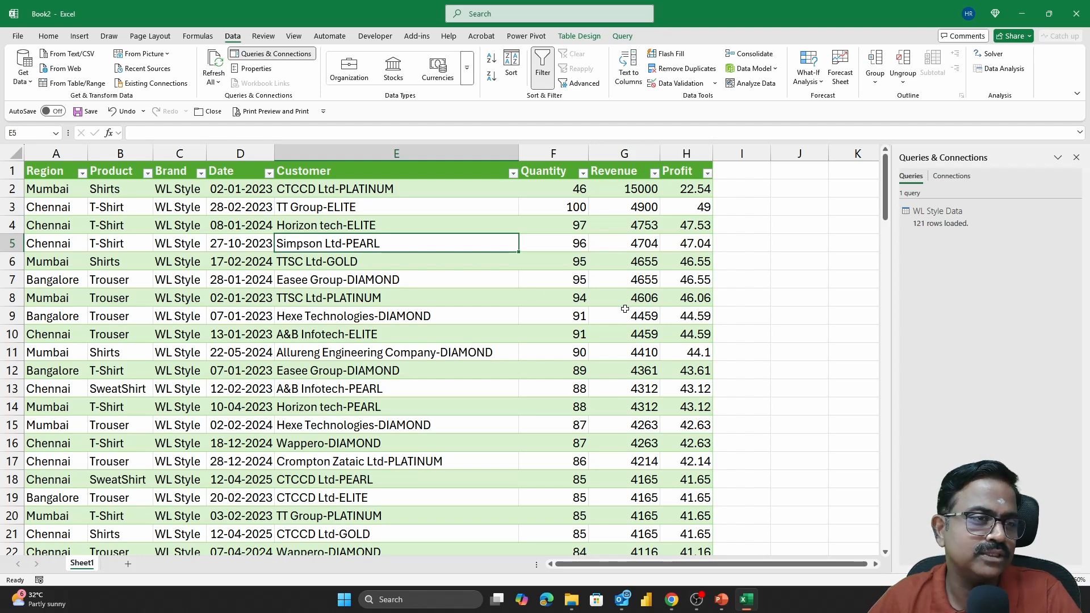
Save the workbook in the Downloads folder as an Excel Workbook named WL Style Revenue Sorted Report
left_click(18, 36)
left_click(49, 188)
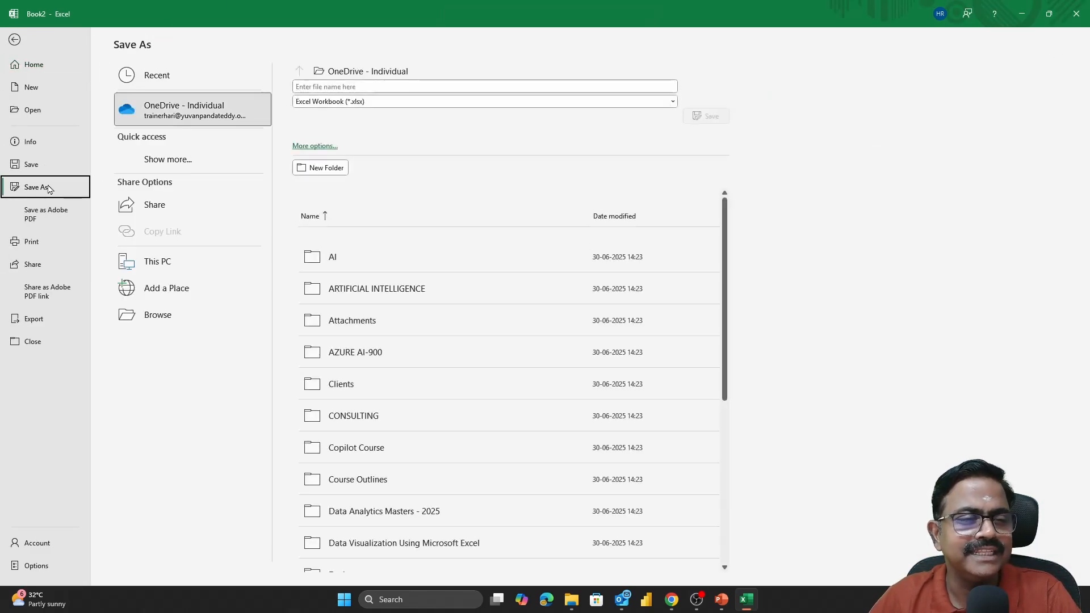
left_click(193, 320)
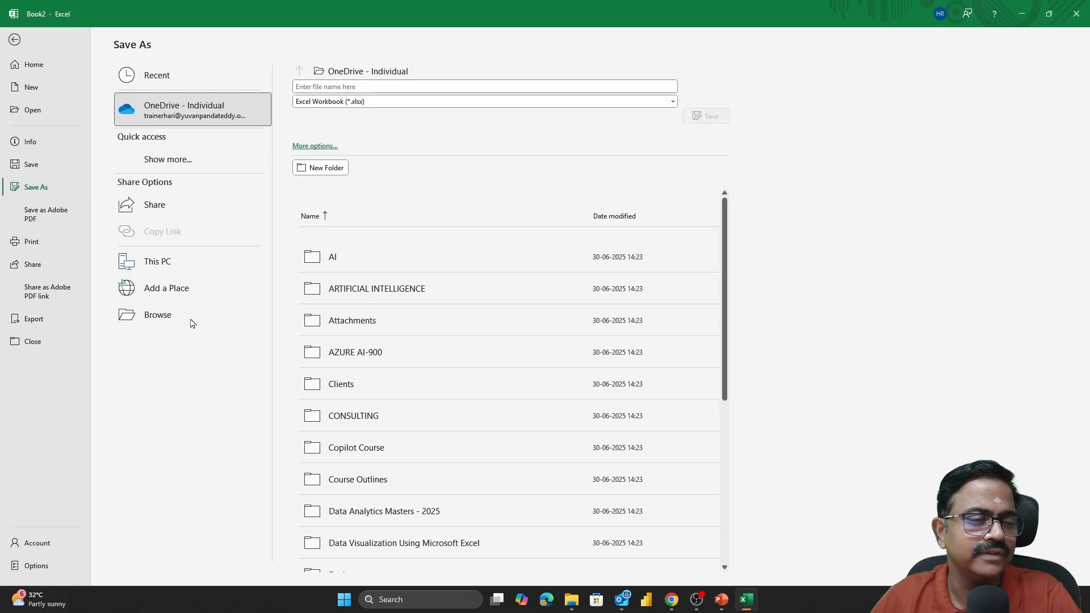
left_click(52, 132)
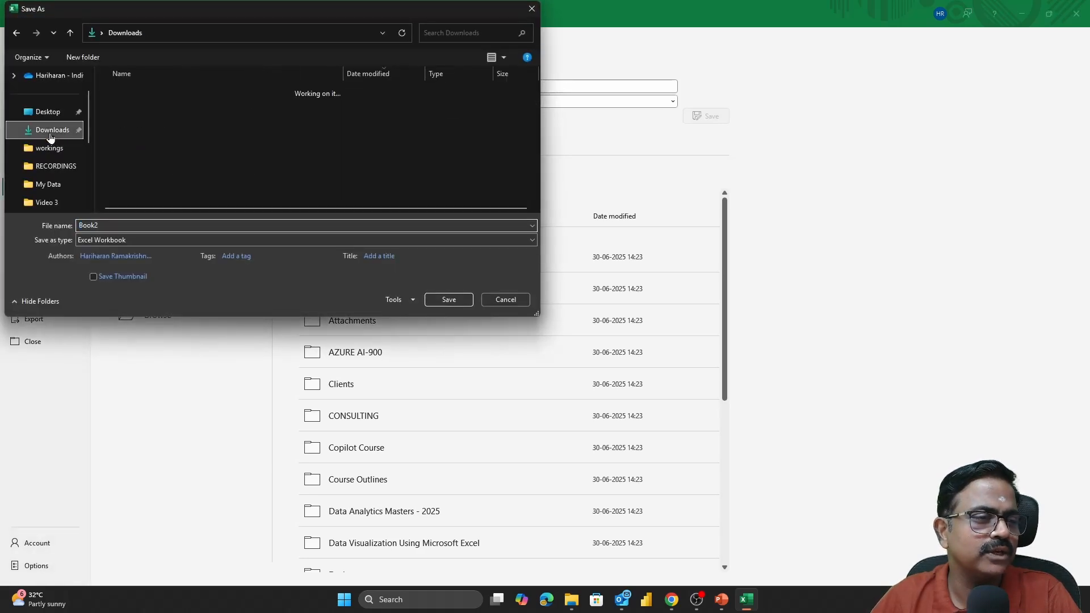
left_click(146, 222)
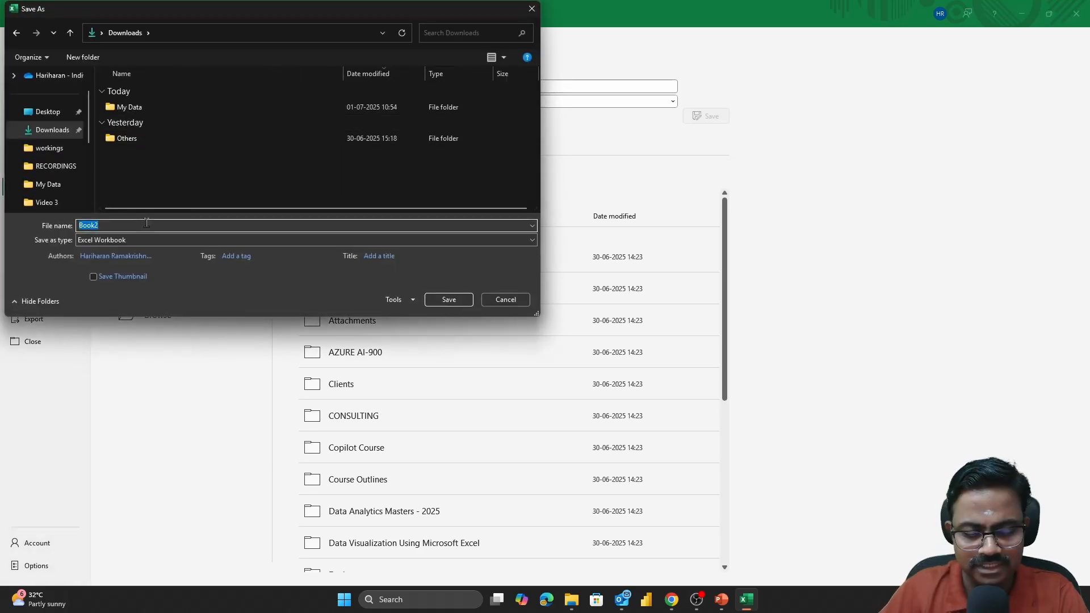
type("WL Style ")
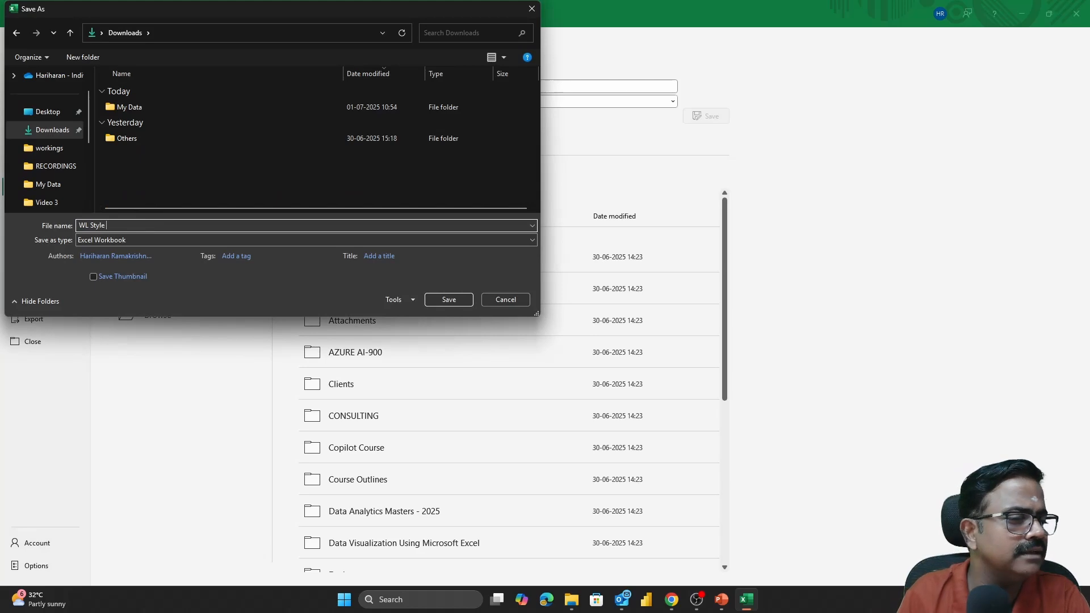
type("revenu")
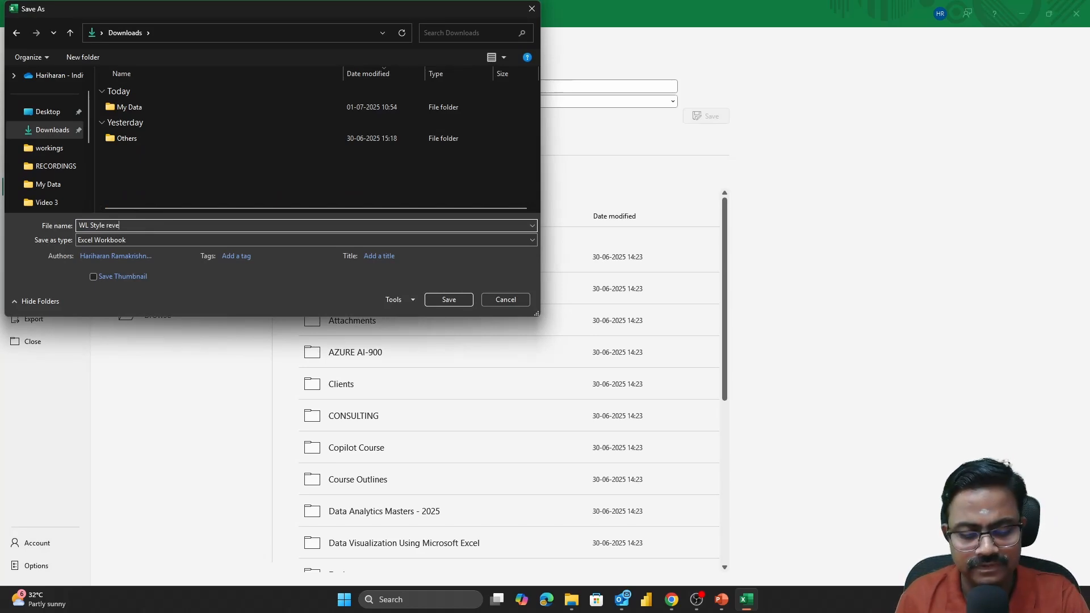
key("BackSpace")
key("BackSpace")
key("BackSpace")
key("BackSpace")
key("BackSpace")
key("BackSpace")
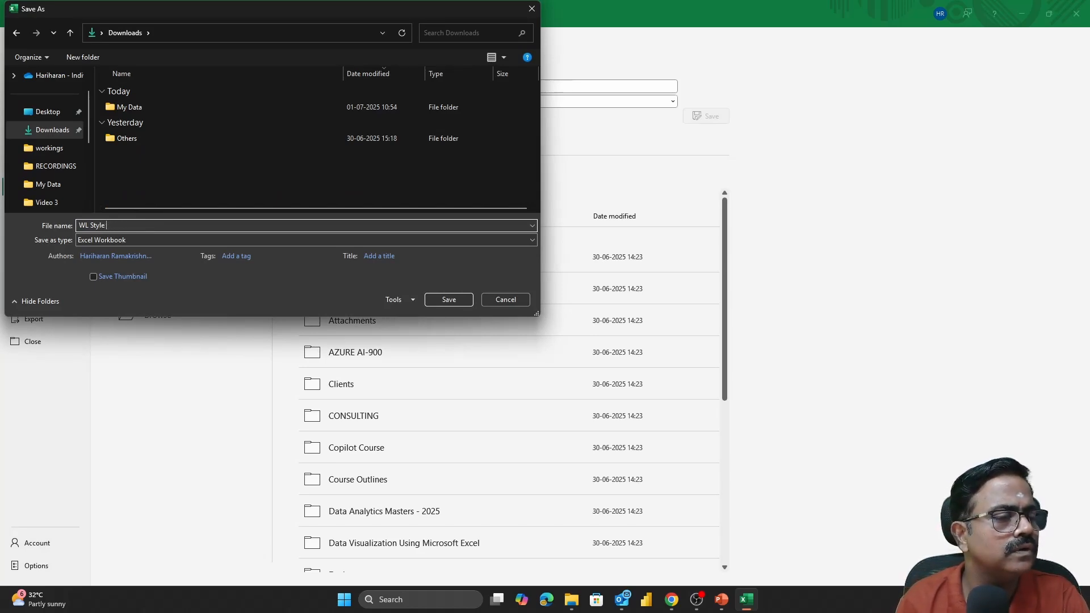
type("Revenui")
key("BackSpace")
key("BackSpace")
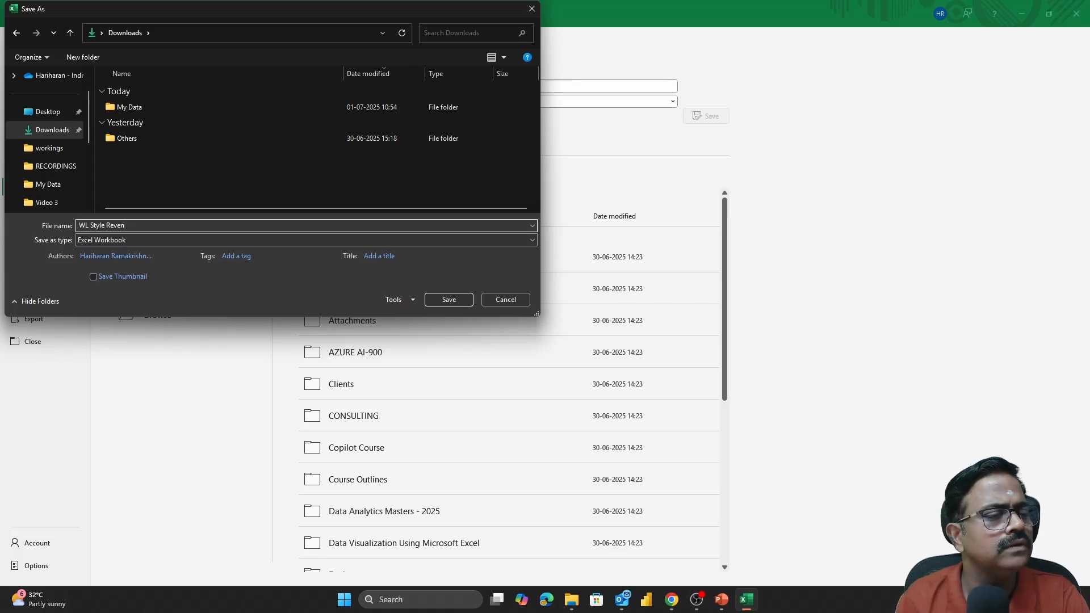
type("ue Sorted ")
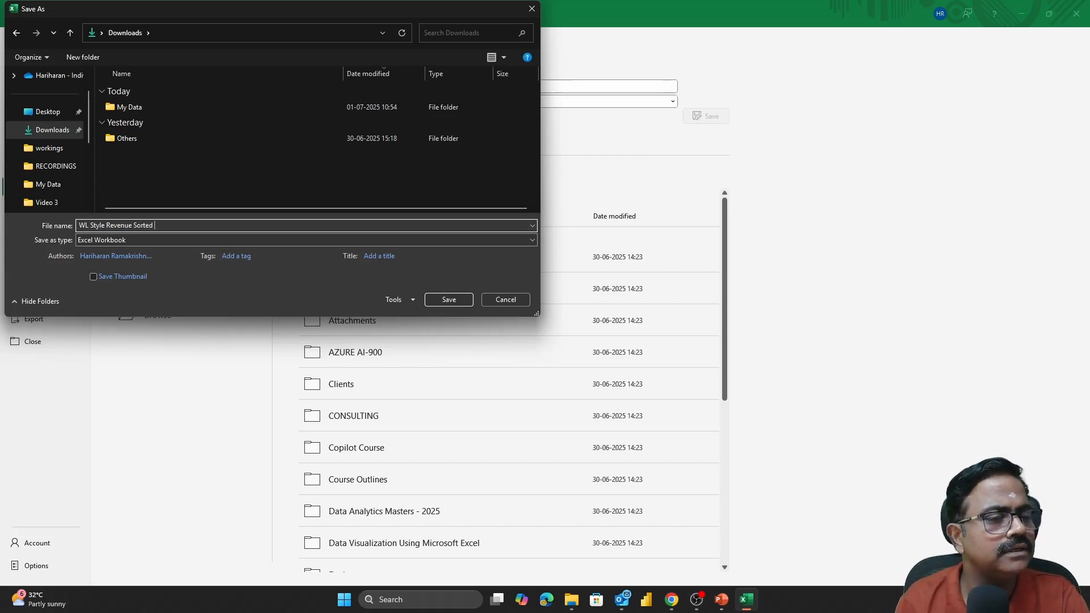
type("Report")
key("Return")
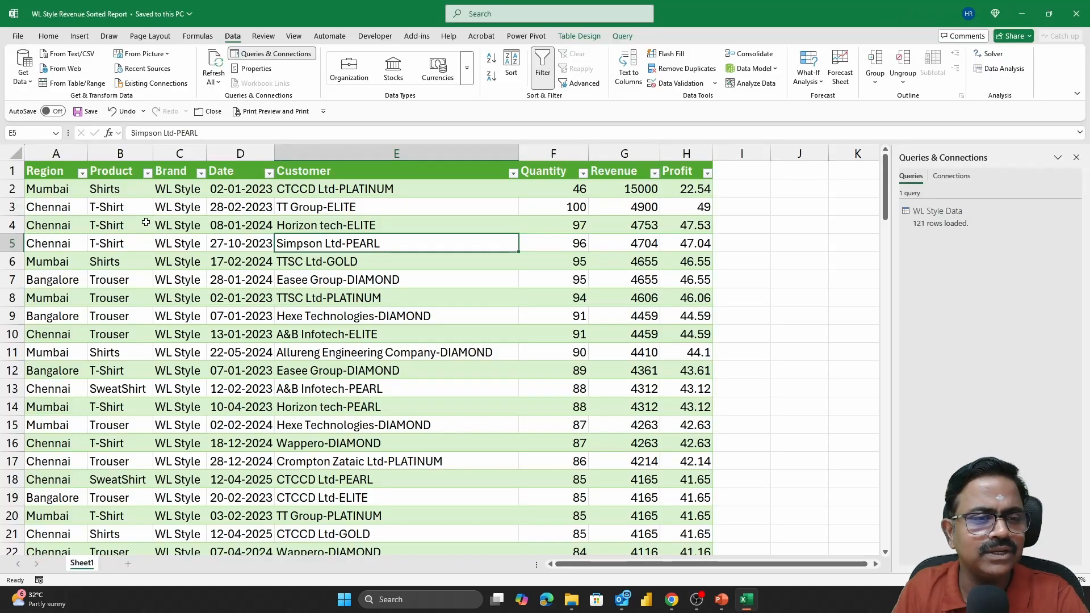